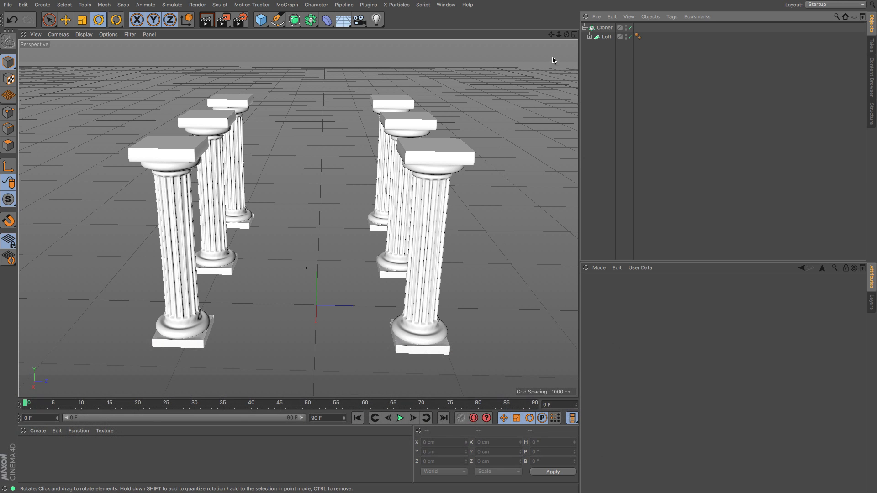
# - Orbit the Perspective view down to a level angle along the aisle of columns
pyautogui.moveTo(567, 37)
pyautogui.mouseDown()
pyautogui.moveTo(567, 52)
pyautogui.moveTo(569, 38)
pyautogui.mouseUp()
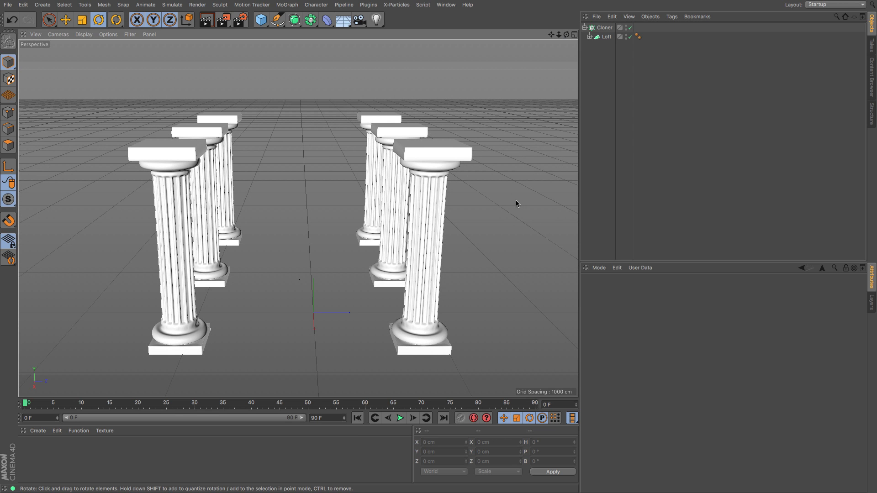
# - Make the Cloner editable and collapse the child splines of Loft 0 through Loft 4
pyautogui.click(602, 29)
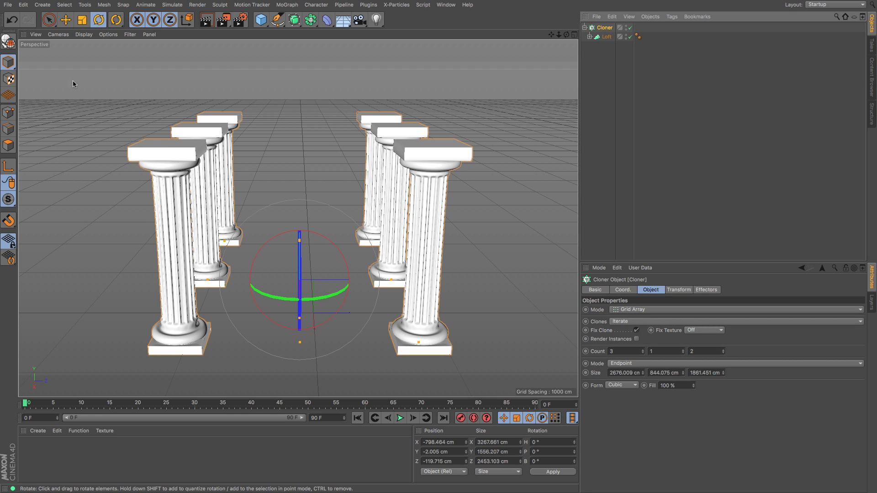
pyautogui.click(8, 42)
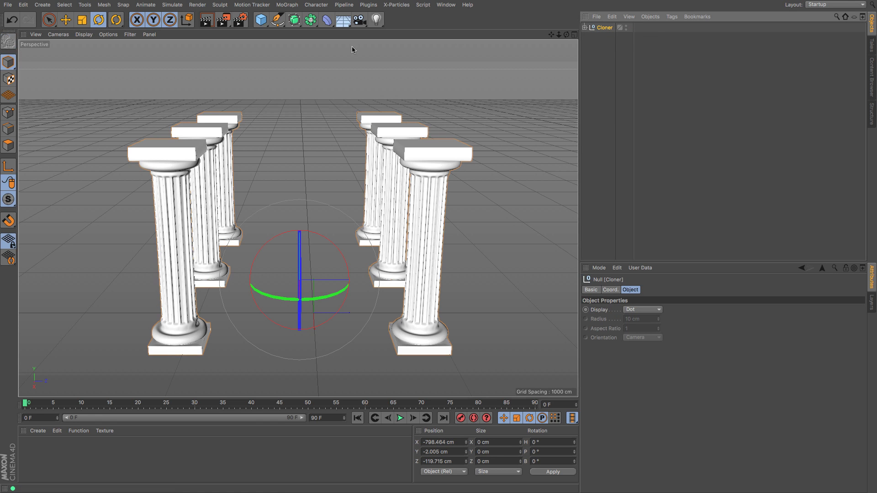
pyautogui.click(585, 28)
pyautogui.click(589, 36)
pyautogui.click(589, 45)
pyautogui.click(589, 55)
pyautogui.click(589, 64)
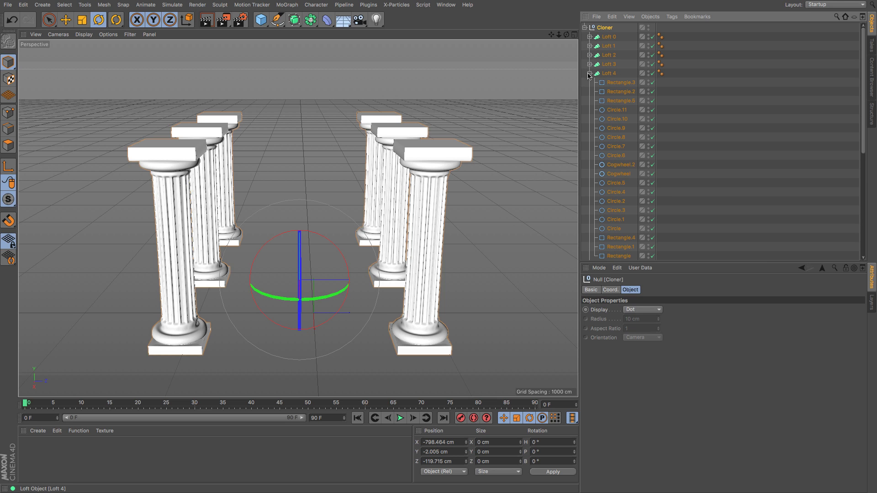
pyautogui.click(590, 73)
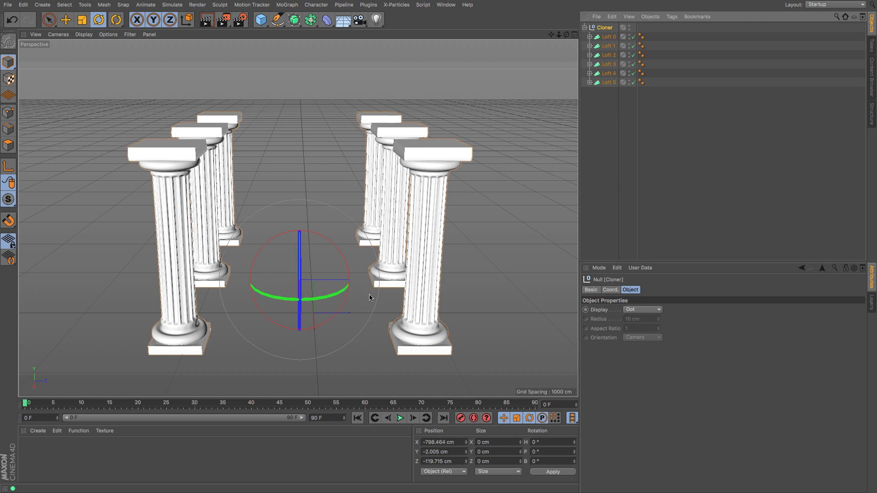
# - Pull Loft 4, the middle right column, out of the Cloner group and collapse the Cloner
pyautogui.press('e')
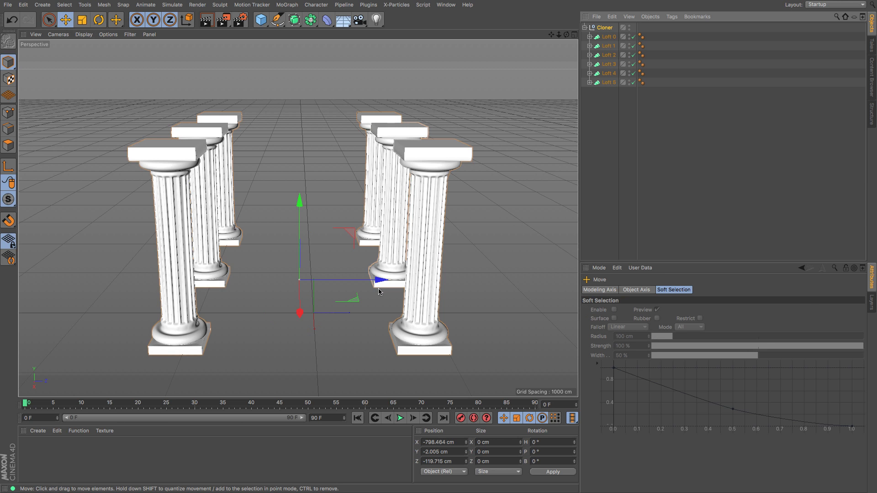
pyautogui.click(377, 287)
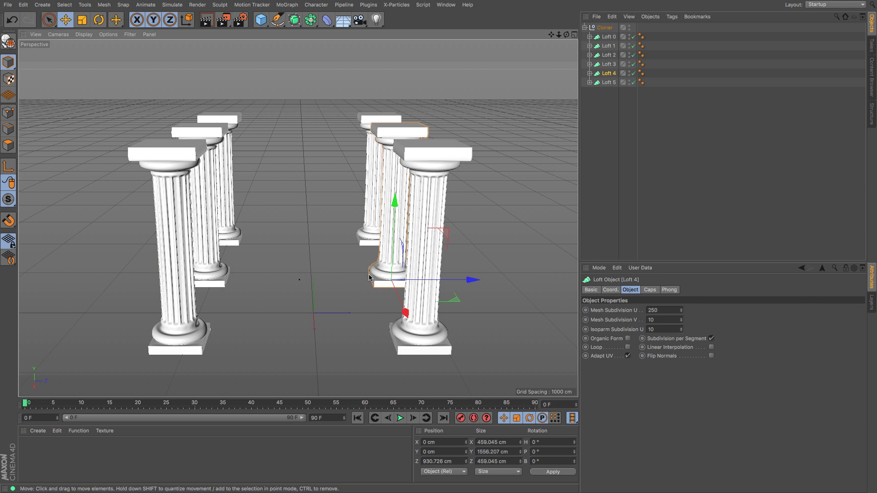
pyautogui.moveTo(609, 73); pyautogui.dragTo(599, 159)
pyautogui.click(584, 28)
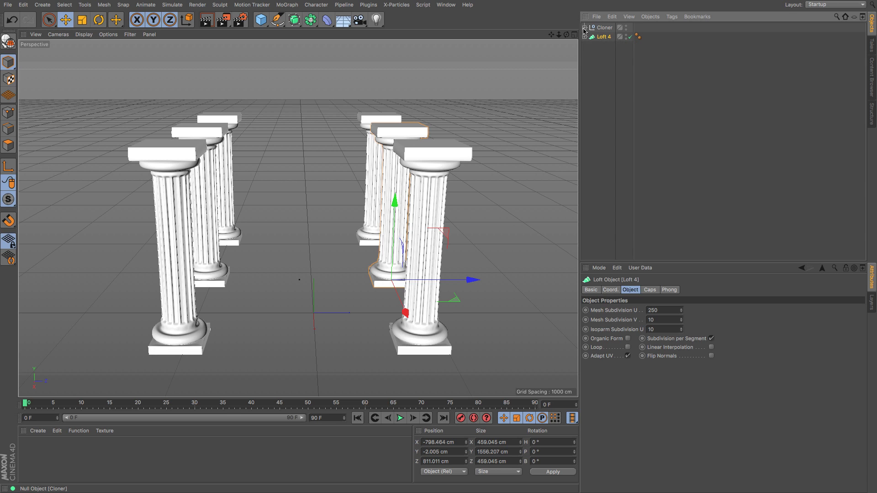
# - Hide the Cloner's columns, frame Loft 4 and convert it to a polygon object
pyautogui.click(625, 27)
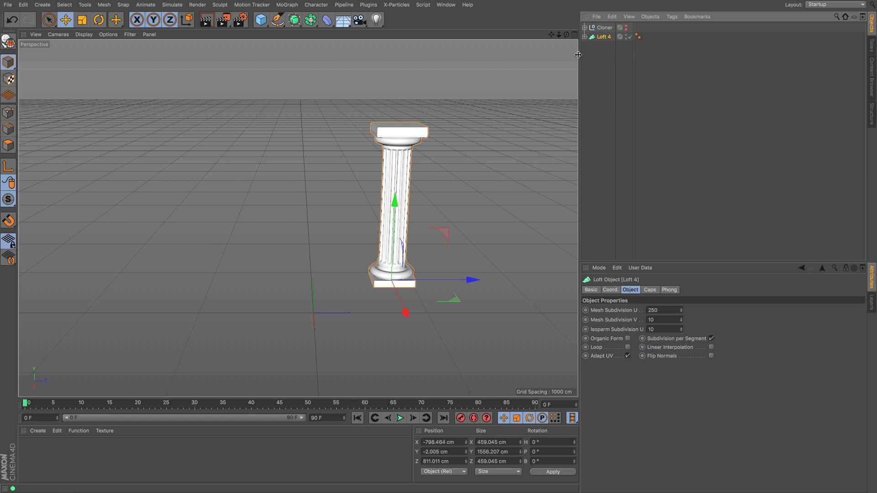
pyautogui.press('o')
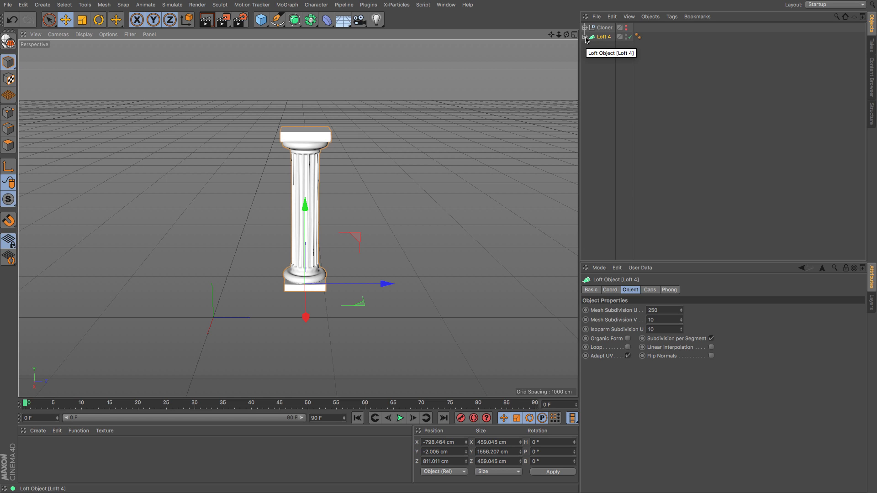
pyautogui.click(584, 37)
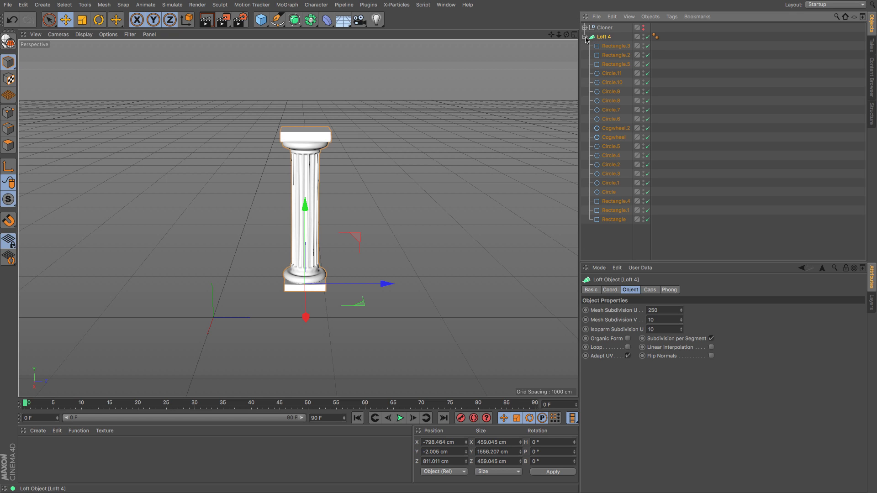
pyautogui.click(8, 42)
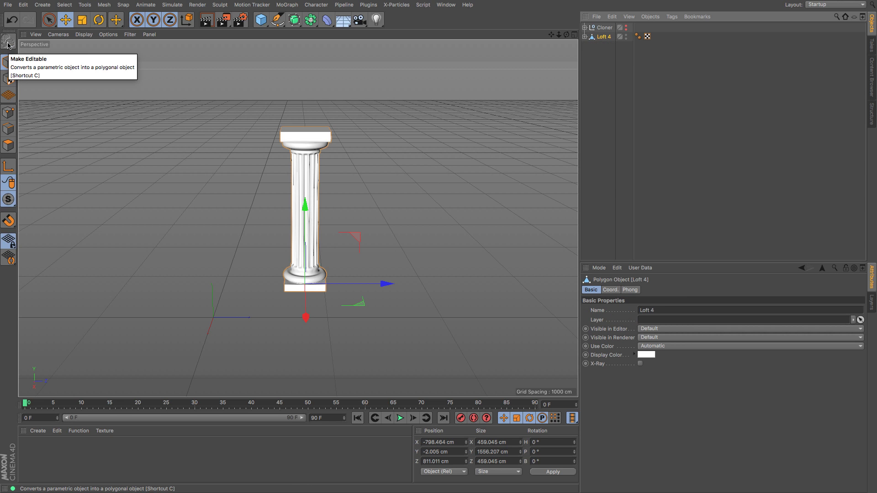
# - Select all of Loft 4's polygons, then select Loft 4, Cap 1 and Cap 2 together
pyautogui.click(584, 37)
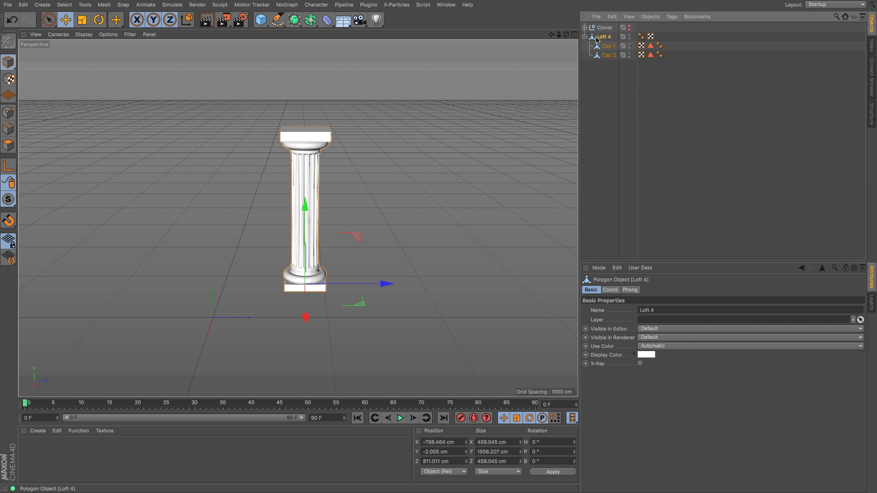
pyautogui.click(8, 145)
pyautogui.hotkey('ctrl', 'a')
pyautogui.click(608, 56)
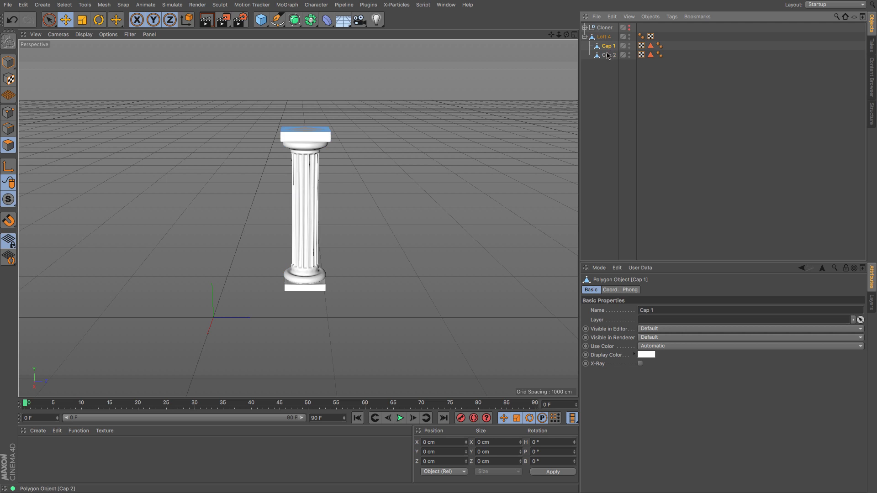
pyautogui.moveTo(613, 68); pyautogui.dragTo(593, 36)
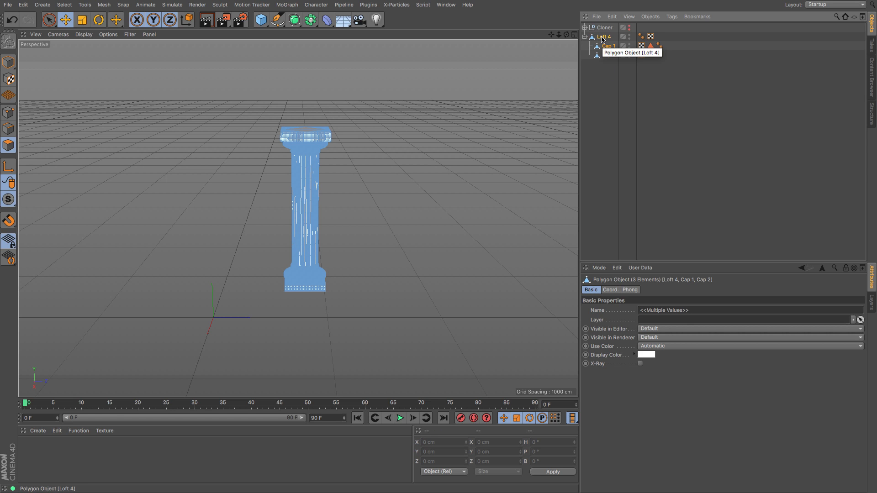
# - Merge Loft 4 and its caps into Loft 4.1 with Connect Objects + Delete, then Optimize its points
pyautogui.rightClick(602, 39)
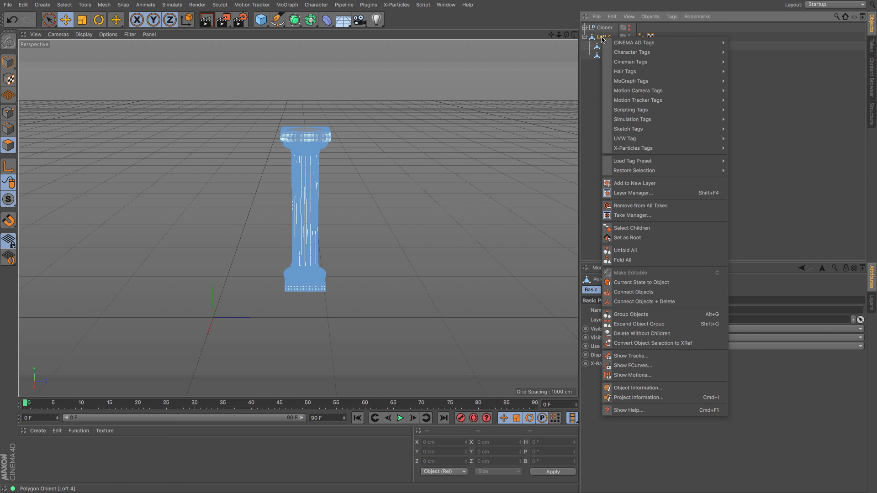
pyautogui.click(668, 303)
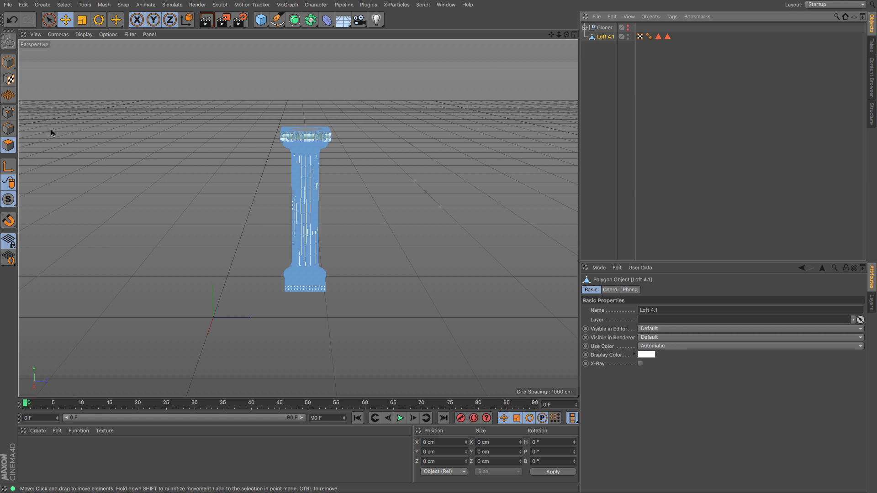
pyautogui.click(12, 118)
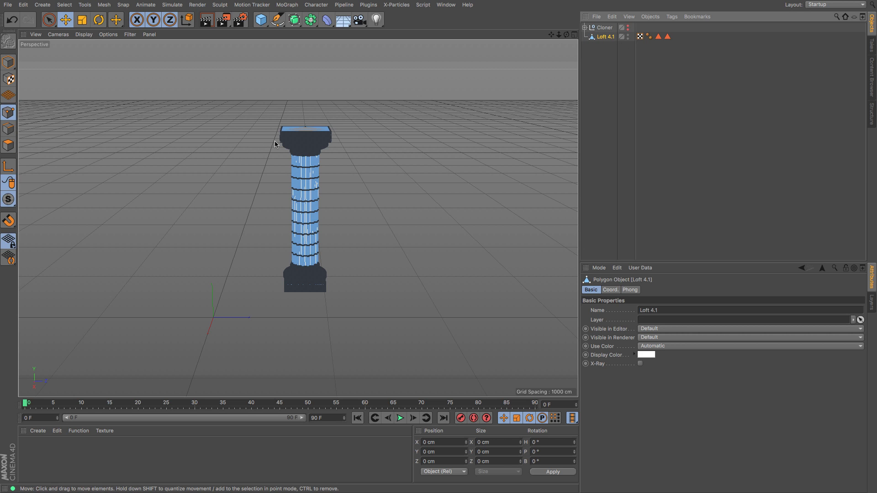
pyautogui.hotkey('ctrl', 'a')
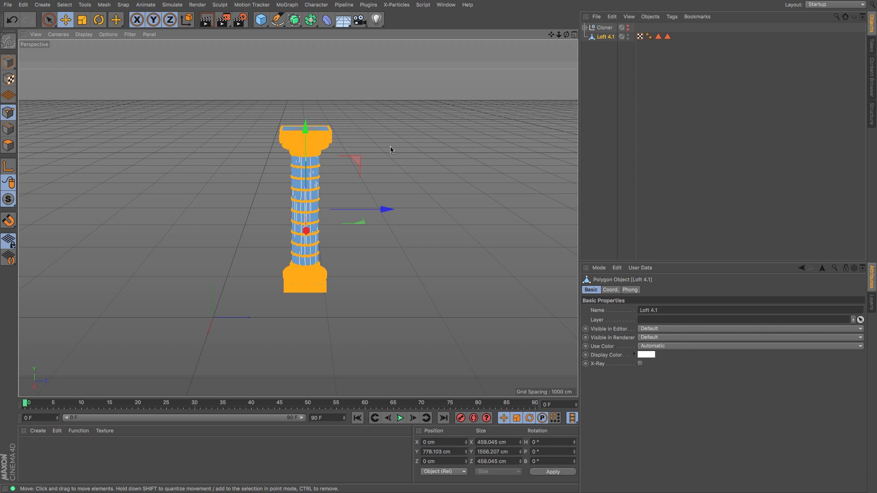
pyautogui.rightClick(389, 150)
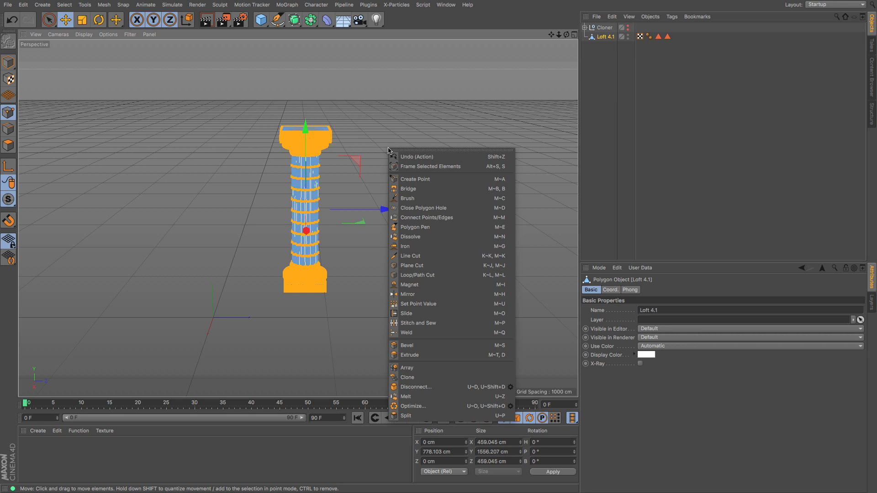
pyautogui.click(422, 409)
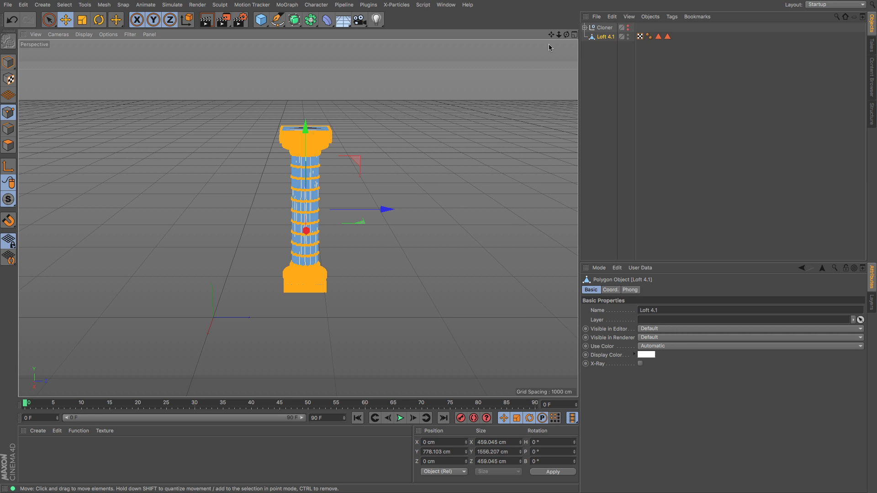
pyautogui.moveTo(566, 35)
pyautogui.mouseDown()
pyautogui.moveTo(569, 62)
pyautogui.moveTo(568, 52)
pyautogui.mouseUp()
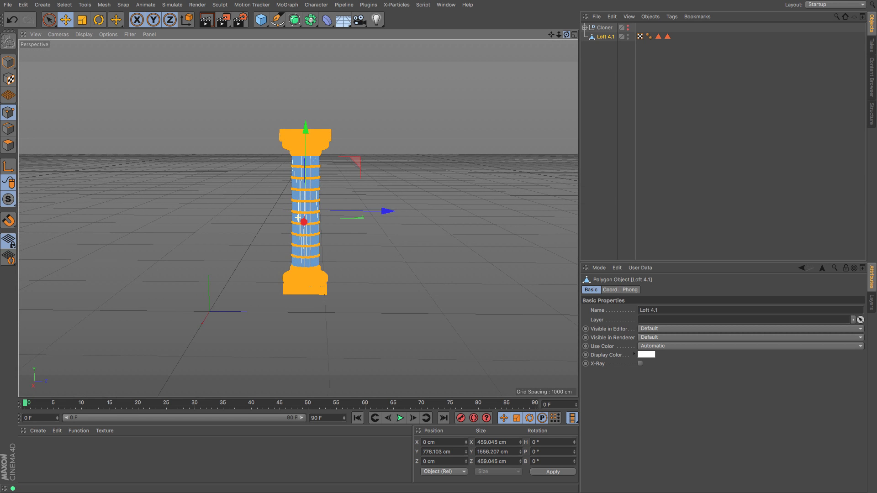
# - Tip the Loft 4.1 column onto its side, pitching it about 79.196°
pyautogui.click(8, 60)
pyautogui.click(566, 50)
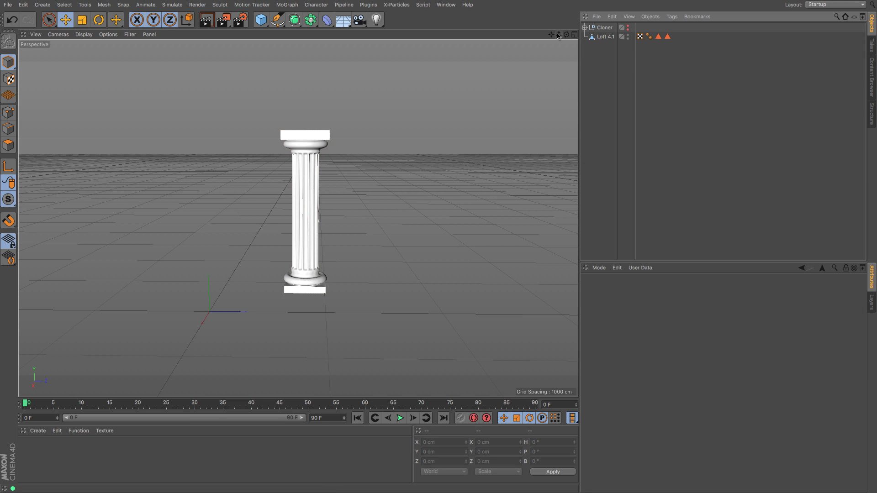
pyautogui.moveTo(558, 36); pyautogui.dragTo(399, 155)
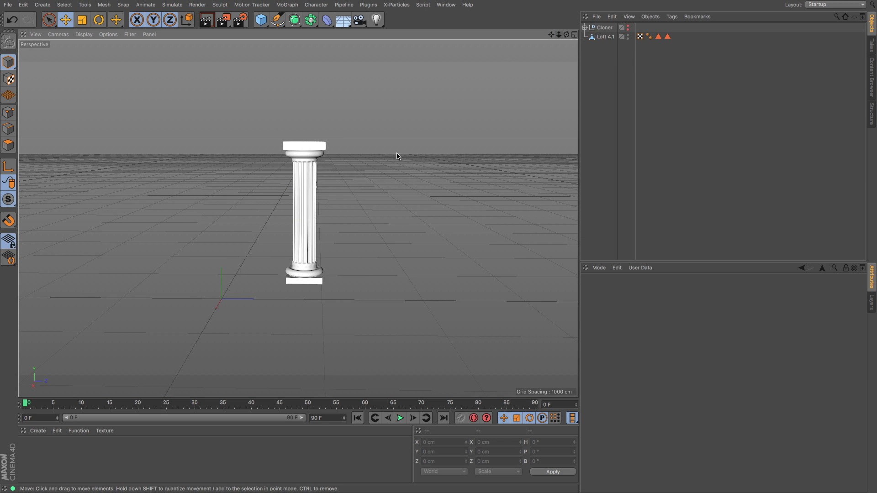
pyautogui.click(299, 229)
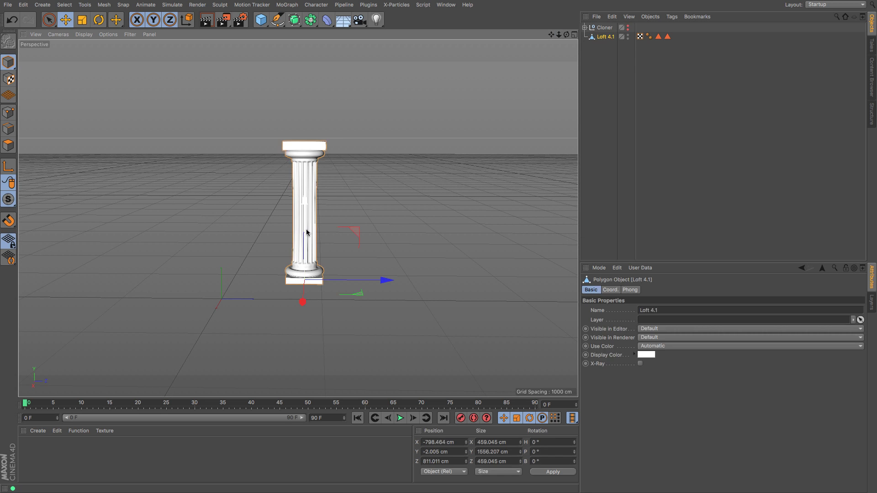
pyautogui.click(100, 21)
pyautogui.moveTo(336, 237); pyautogui.dragTo(231, 183)
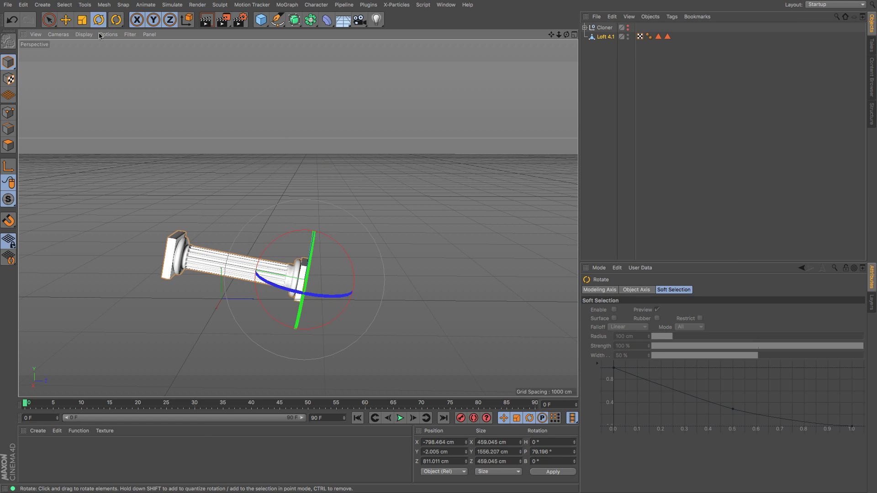
# - Raise the toppled column to Y 329.4 cm above the ground
pyautogui.click(67, 20)
pyautogui.moveTo(330, 205); pyautogui.dragTo(326, 188)
pyautogui.moveTo(568, 37); pyautogui.dragTo(382, 161)
pyautogui.moveTo(322, 190); pyautogui.dragTo(323, 172)
pyautogui.moveTo(567, 35); pyautogui.dragTo(544, 43)
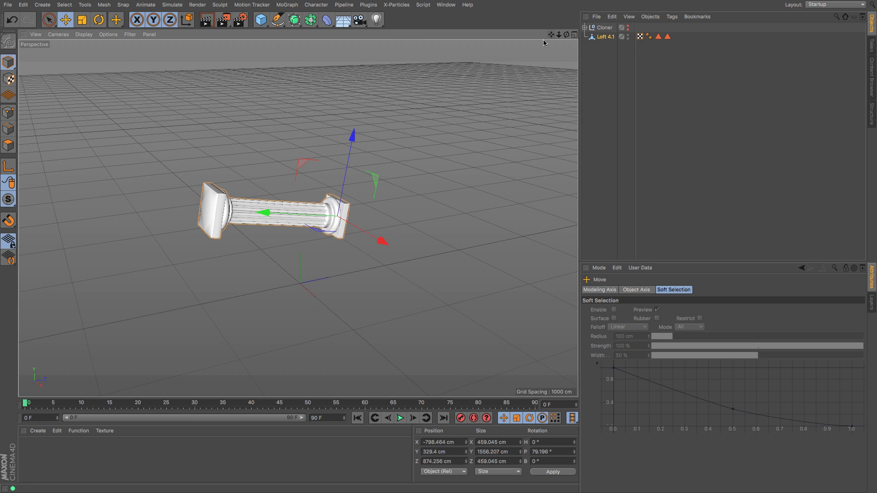
# - Add a Disc floor of 2585.411 cm outer radius under the column; move Loft 4.1 to the list top
pyautogui.click(264, 23)
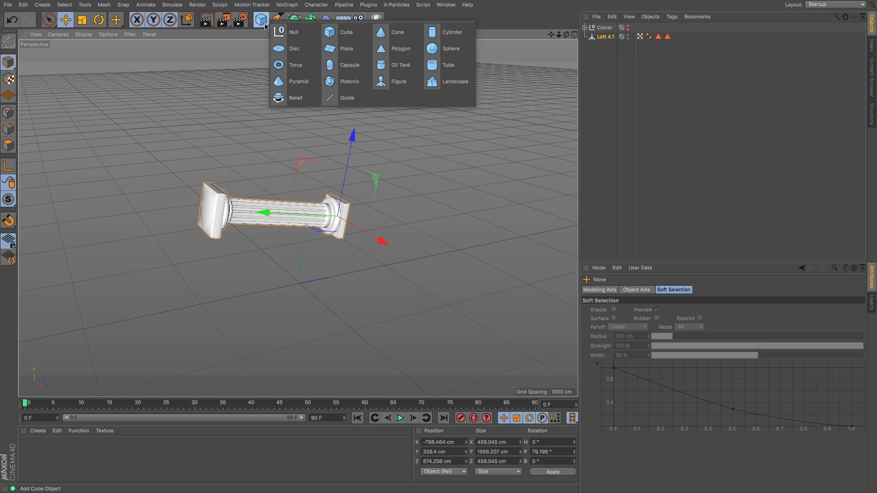
pyautogui.click(301, 53)
pyautogui.moveTo(311, 297); pyautogui.dragTo(577, 338)
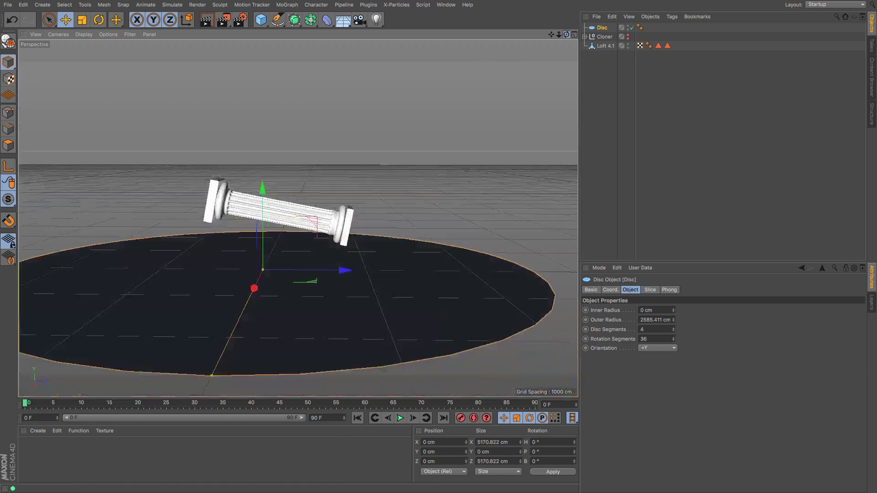
pyautogui.moveTo(566, 35); pyautogui.dragTo(507, 87)
pyautogui.moveTo(416, 322); pyautogui.dragTo(353, 298)
pyautogui.moveTo(566, 35); pyautogui.dragTo(544, 36)
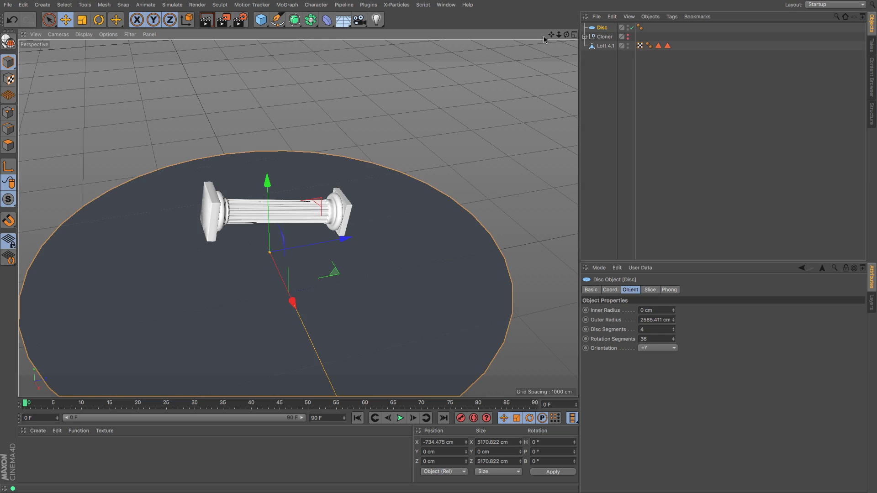
pyautogui.moveTo(604, 45); pyautogui.dragTo(601, 27)
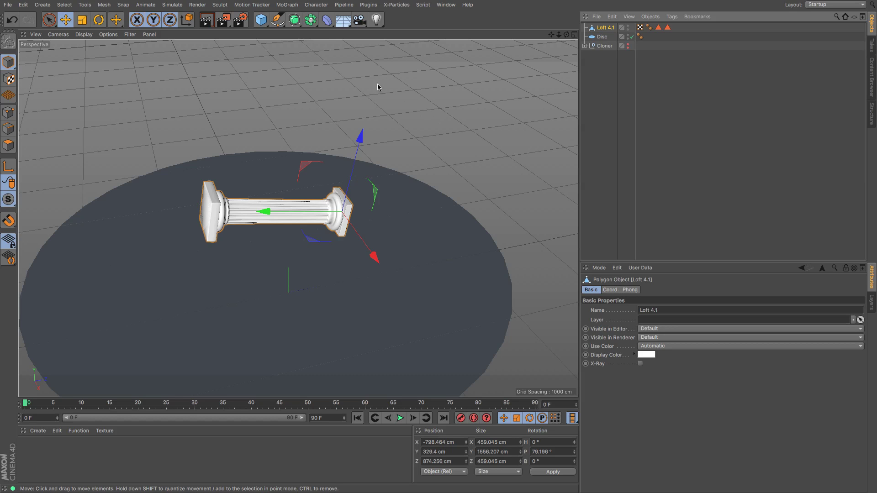
# - Fracture Loft 4.1 with a MoGraph Voronoi Fracture object
pyautogui.click(288, 7)
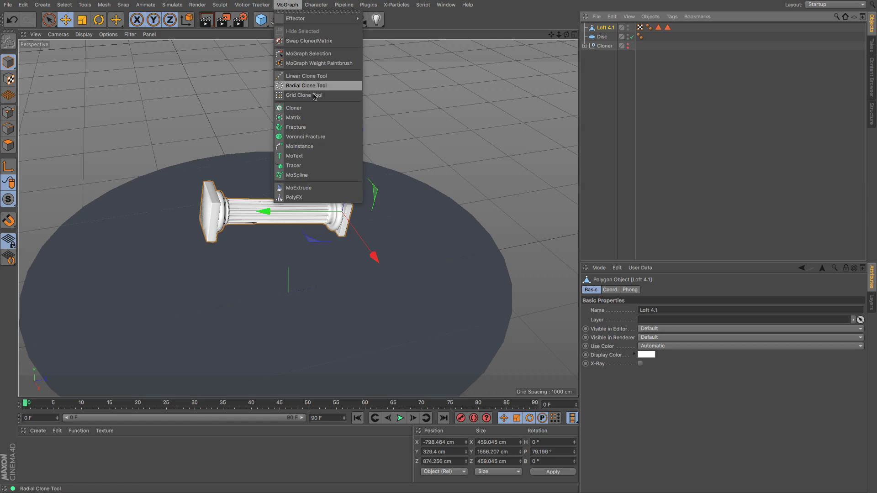
pyautogui.click(319, 137)
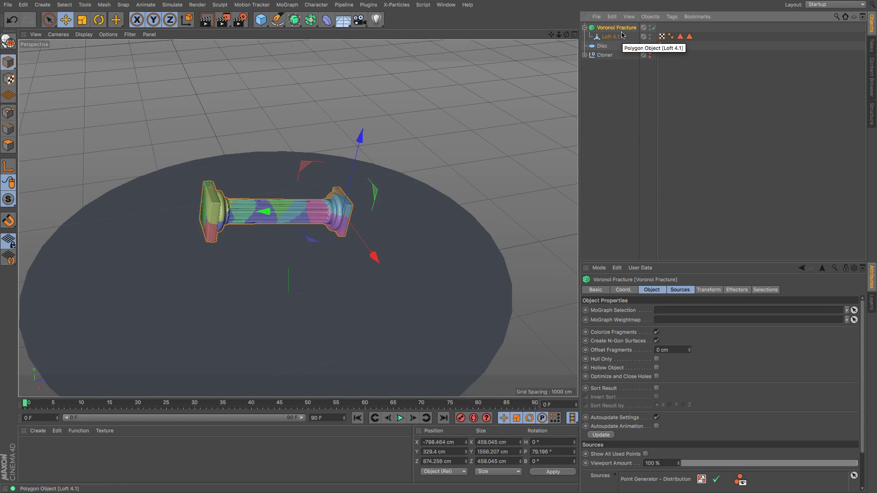
# - Give the Voronoi Fracture column a Rigid Body simulation tag
pyautogui.click(672, 17)
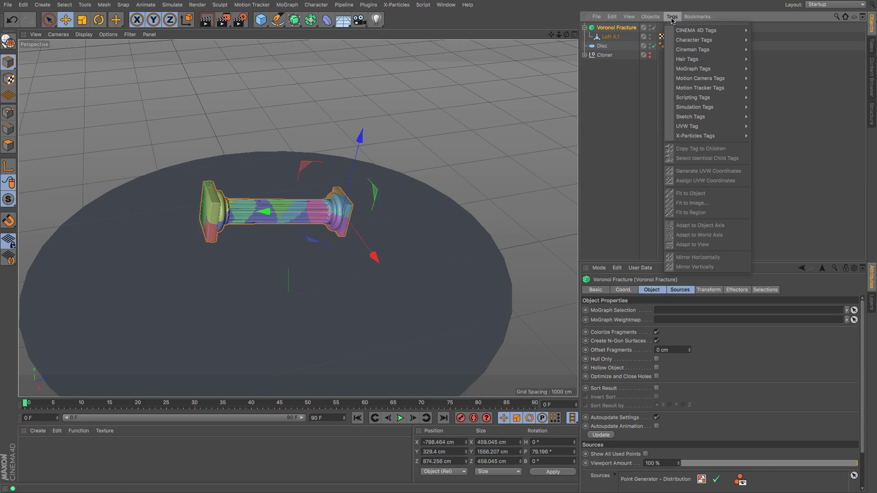
pyautogui.moveTo(716, 108)
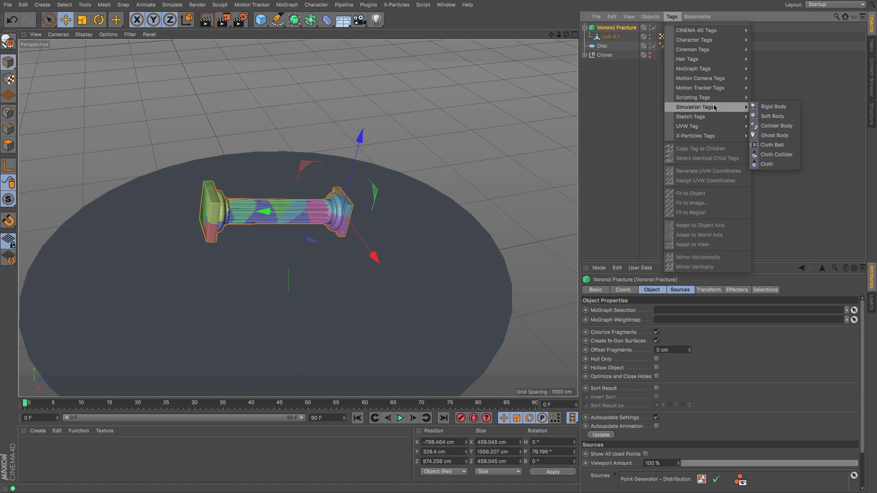
pyautogui.click(774, 108)
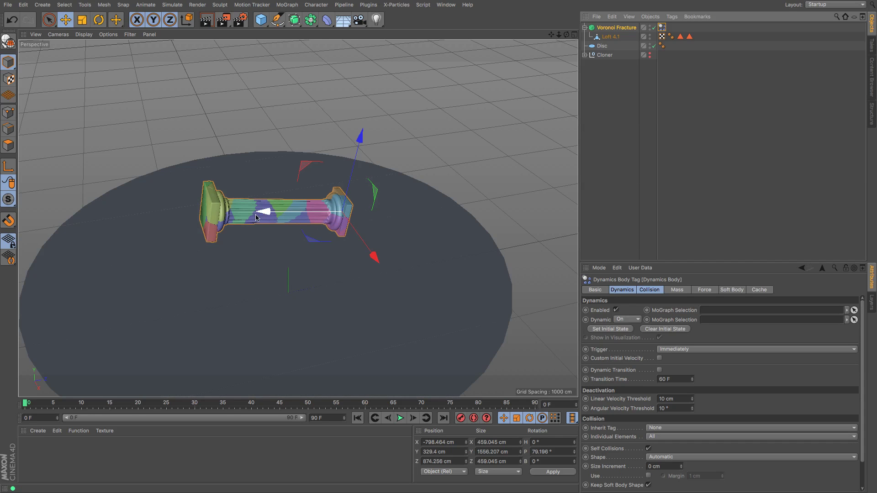
# - Add a Collider Body tag to the Disc and play the simulation to test the fall
pyautogui.click(604, 46)
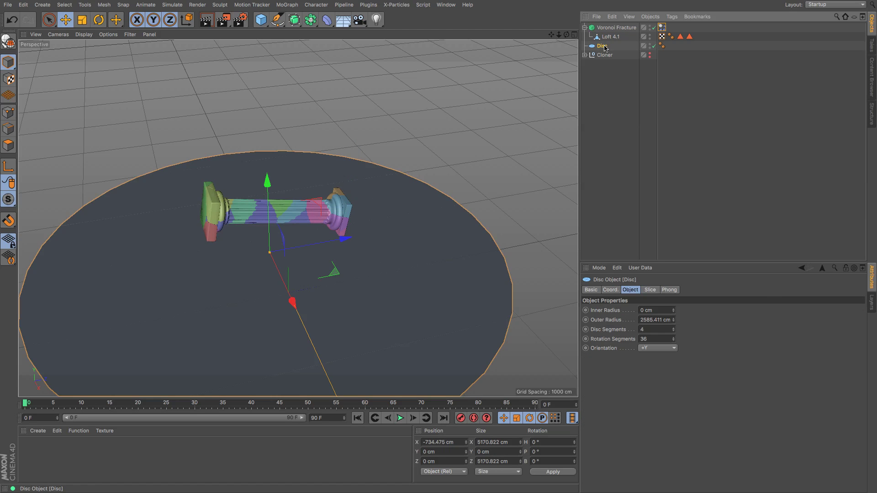
pyautogui.click(671, 17)
pyautogui.moveTo(729, 110)
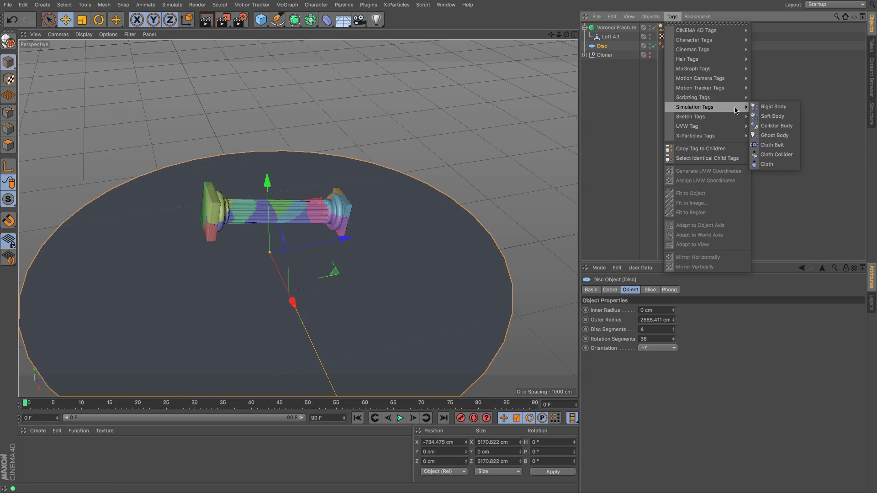
pyautogui.click(779, 126)
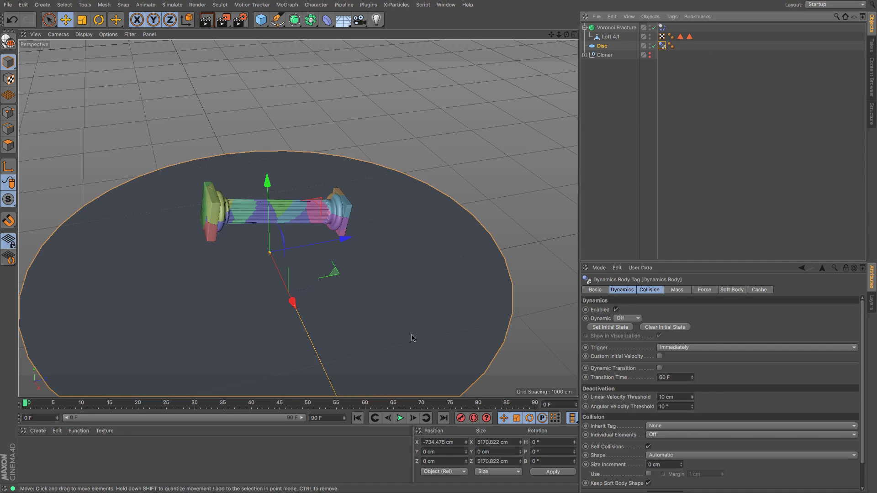
pyautogui.click(400, 418)
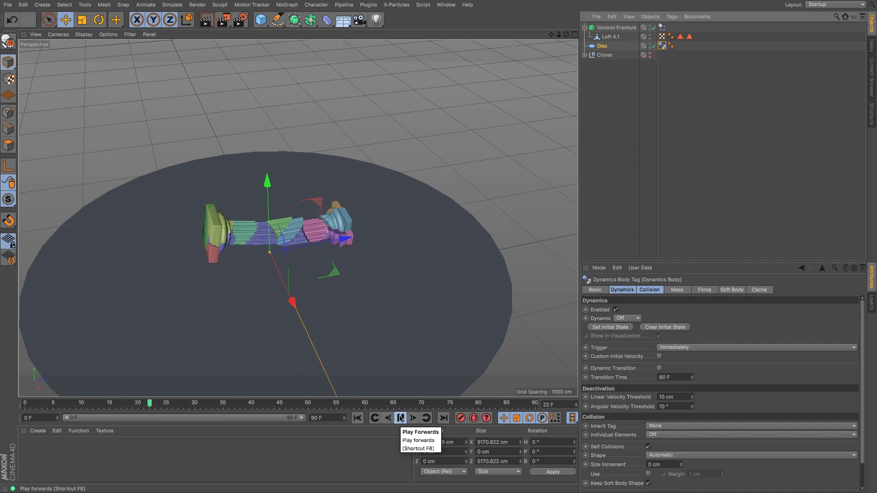
pyautogui.click(401, 418)
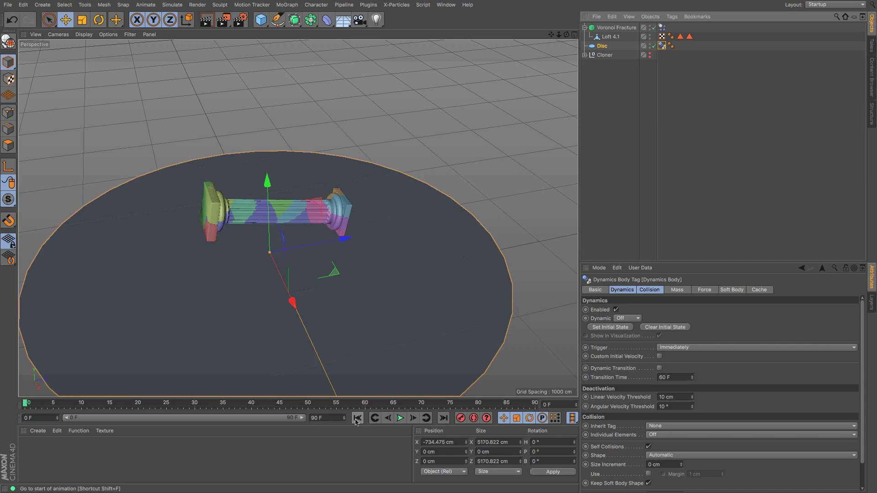
pyautogui.click(613, 28)
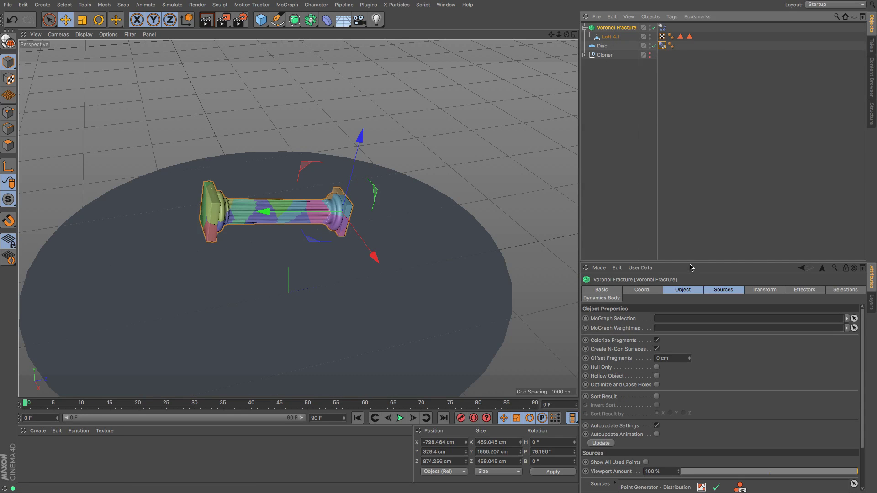
# - Set the Point Generator - Distribution Point Amount to 7 and preview the simulation
pyautogui.moveTo(690, 262); pyautogui.dragTo(667, 107)
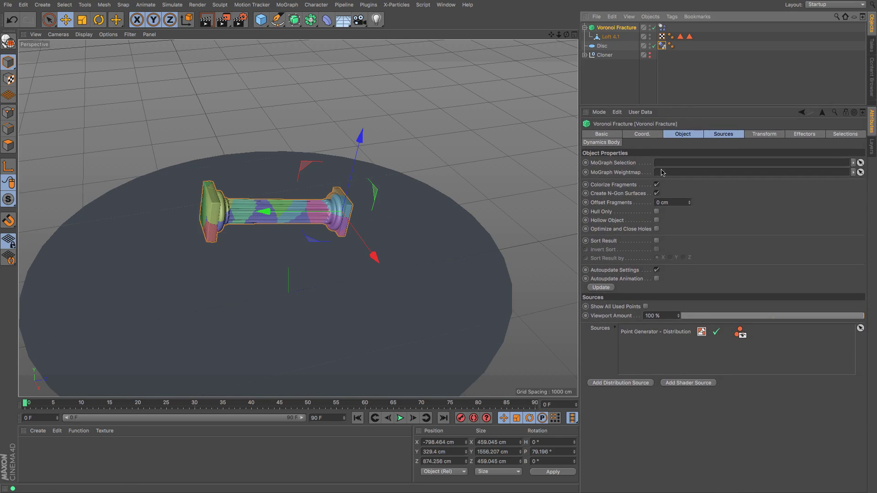
pyautogui.click(640, 333)
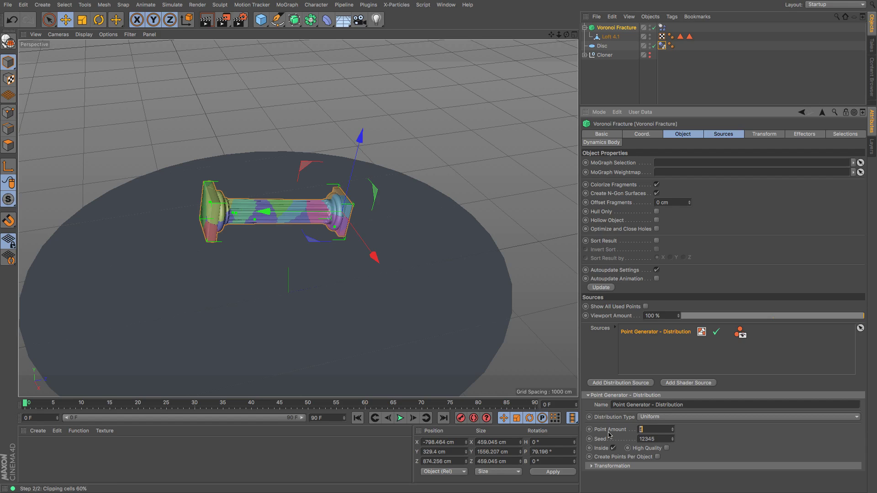
pyautogui.press('Return')
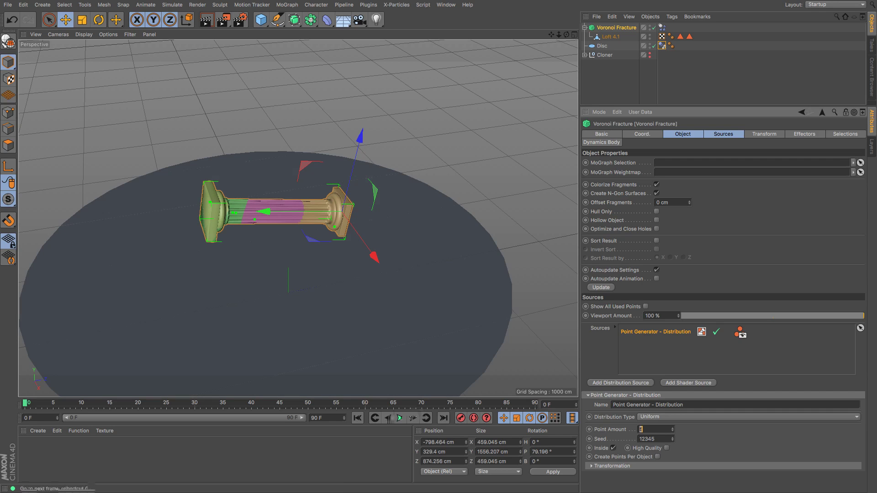
pyautogui.click(399, 418)
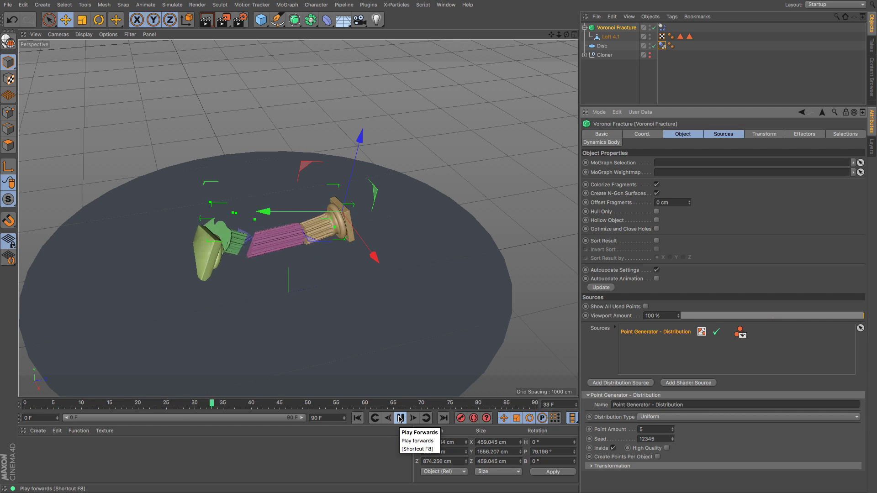
pyautogui.click(399, 418)
pyautogui.click(358, 417)
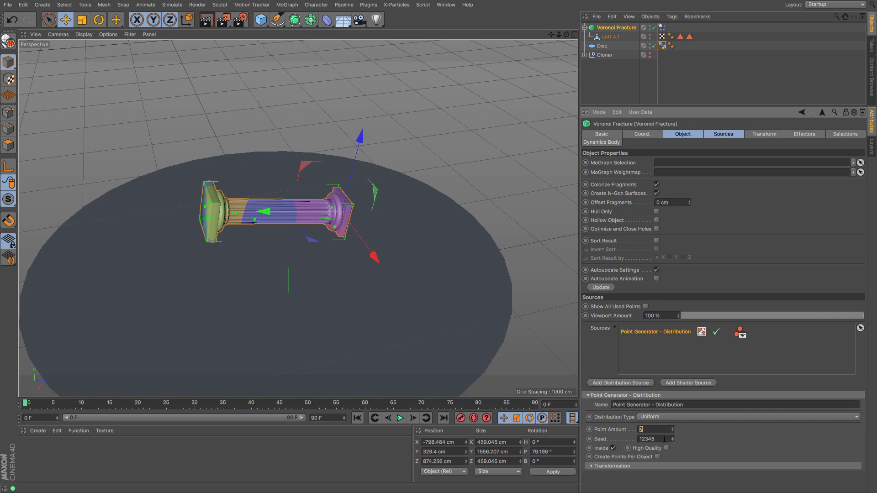
# - Change the fracture Seed to 2 and replay the simulation
pyautogui.write('1')
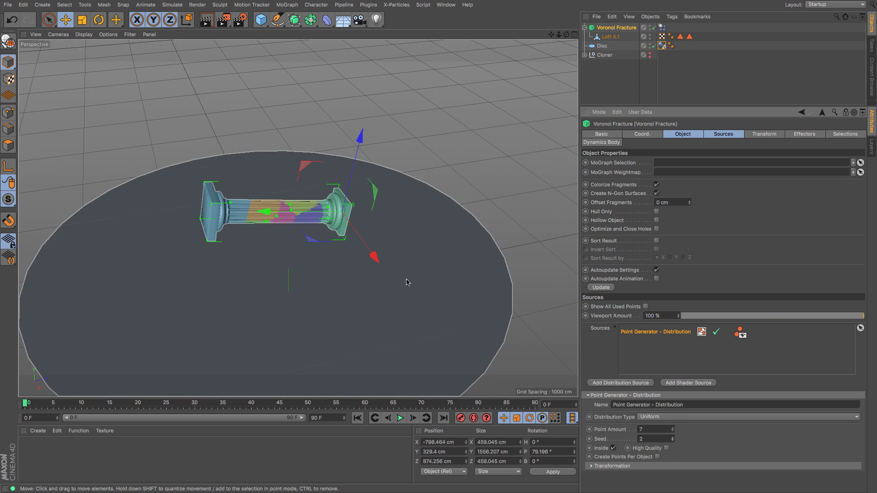
pyautogui.click(400, 419)
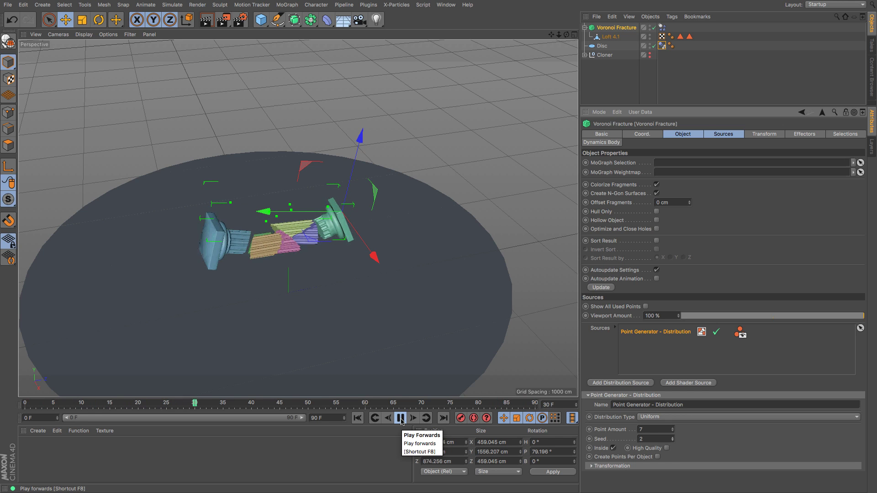
pyautogui.click(401, 418)
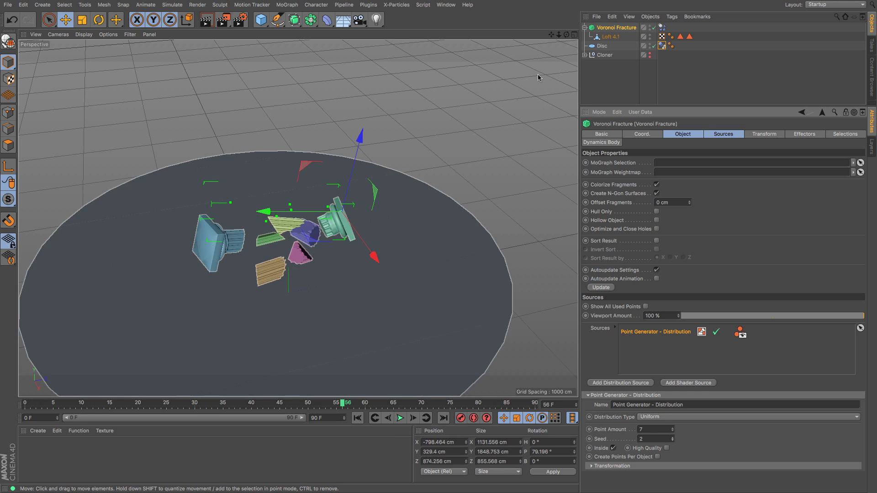
pyautogui.click(662, 45)
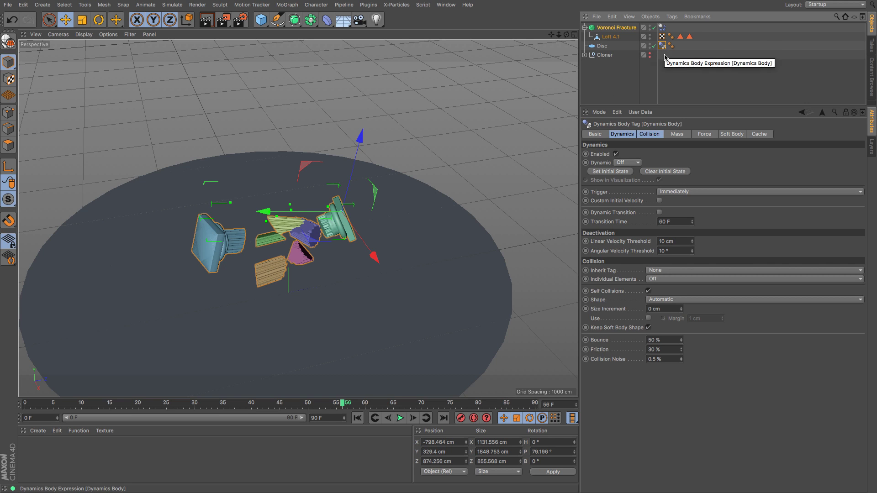
# - Set Bounce to 10% and Friction to 95% on both Dynamics Body tags
pyautogui.click(663, 28)
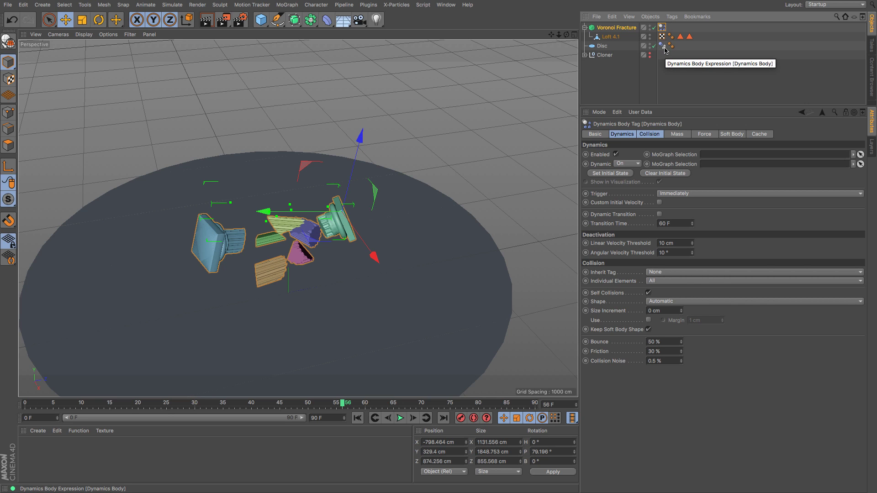
pyautogui.click(663, 47)
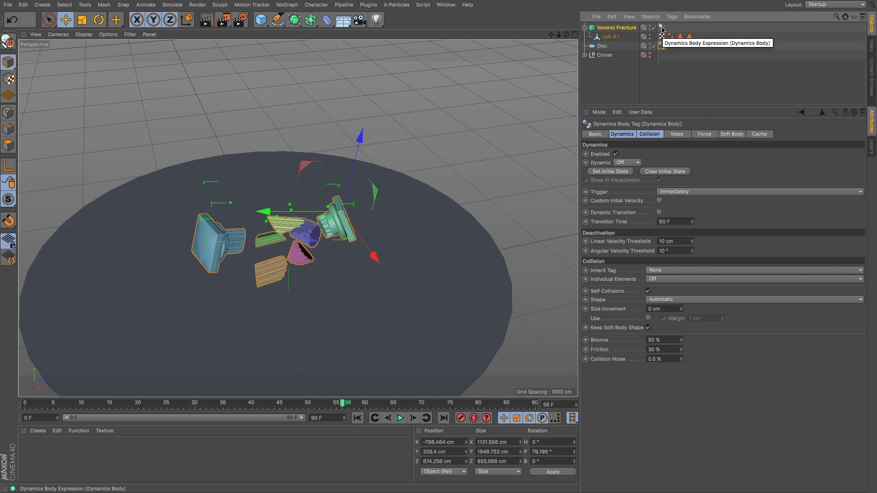
pyautogui.keyDown('ctrl'); pyautogui.click(662, 28); pyautogui.keyUp('ctrl')
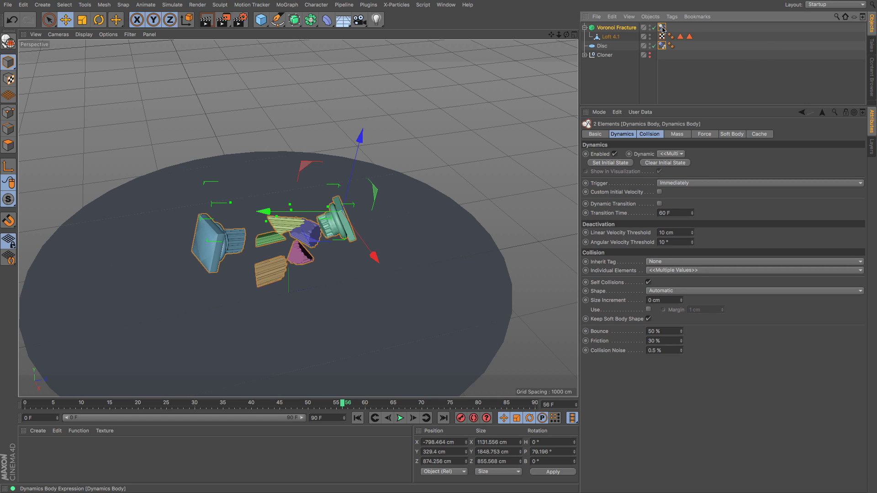
pyautogui.doubleClick(651, 331)
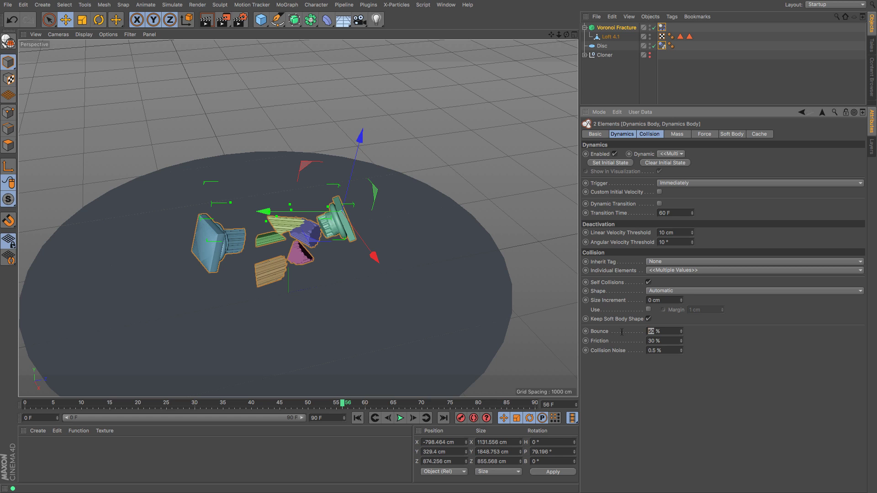
# - Replay the simulation from frame 0 to check the reduced bounce
pyautogui.click(358, 418)
pyautogui.click(399, 418)
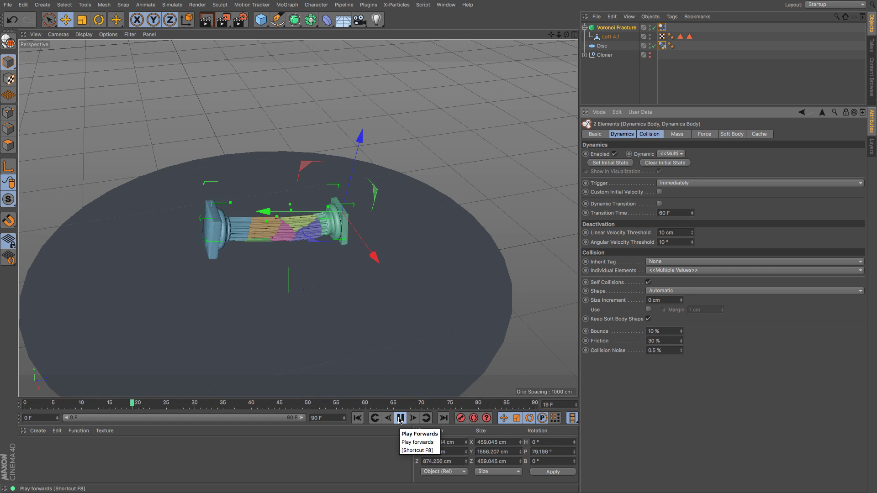
pyautogui.click(399, 418)
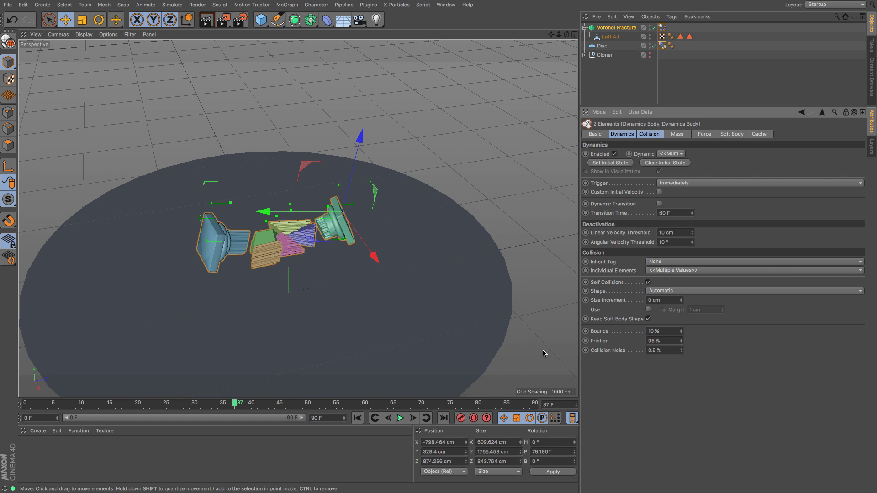
pyautogui.click(357, 418)
pyautogui.click(400, 418)
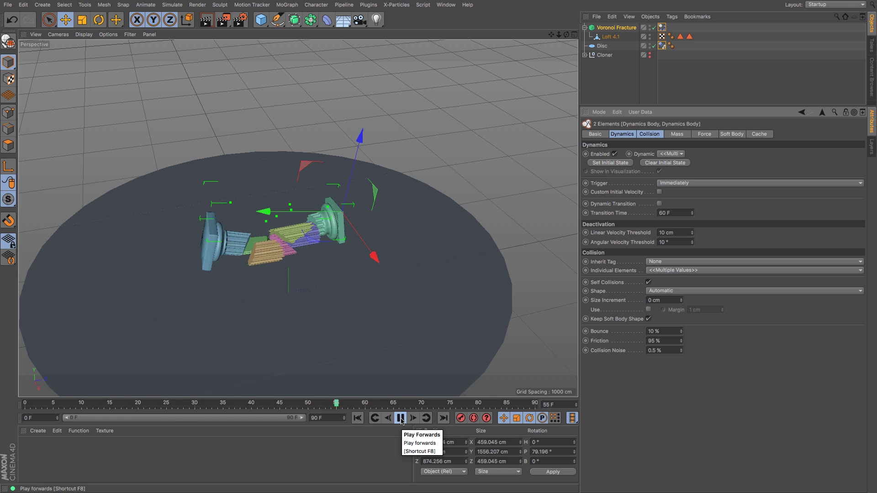
# - Extend the scene end frame and the preview range to 150 frames
pyautogui.click(401, 419)
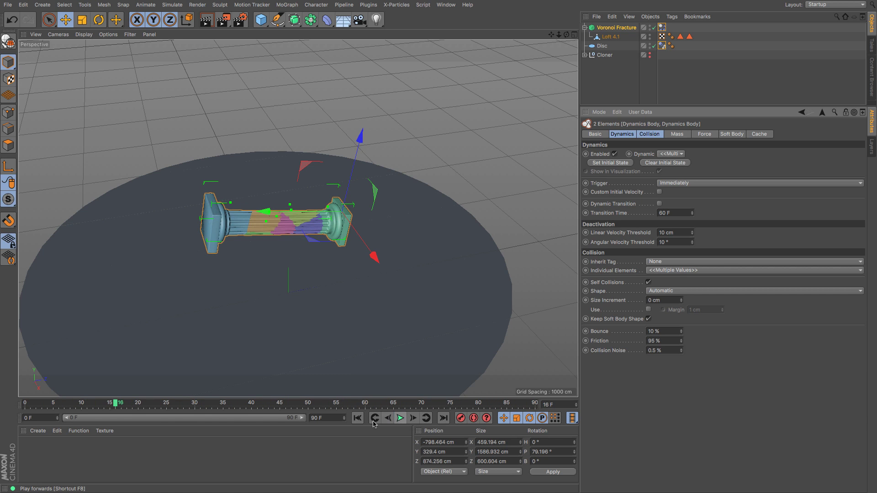
pyautogui.moveTo(323, 418); pyautogui.dragTo(237, 420)
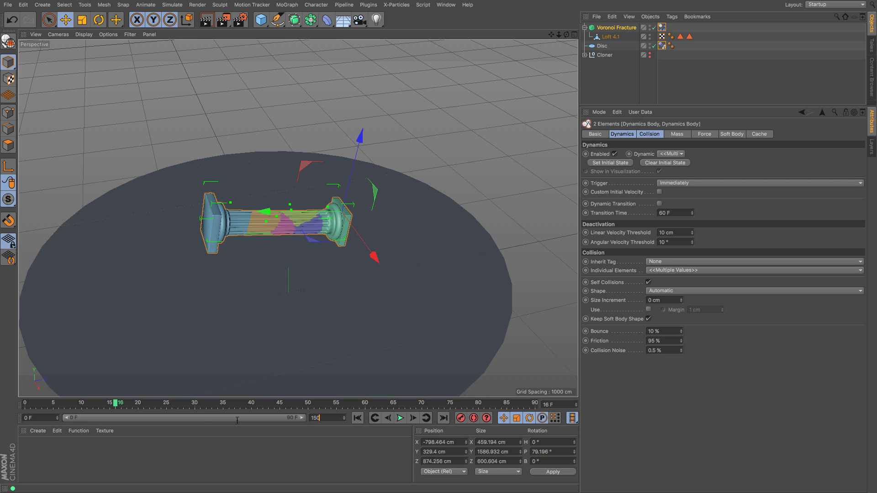
pyautogui.press('Return')
pyautogui.moveTo(211, 418); pyautogui.dragTo(302, 418)
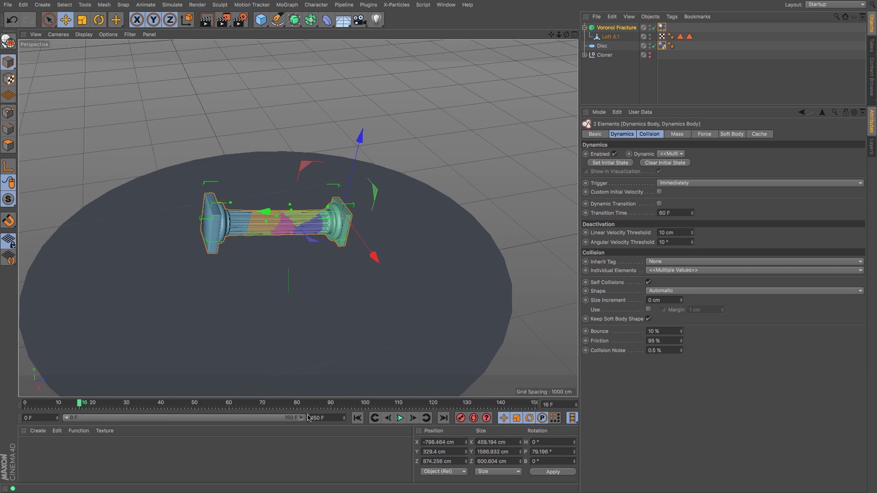
# - Play the longer simulation from the start to near frame 147, then rewind to frame 0
pyautogui.click(357, 418)
pyautogui.click(399, 419)
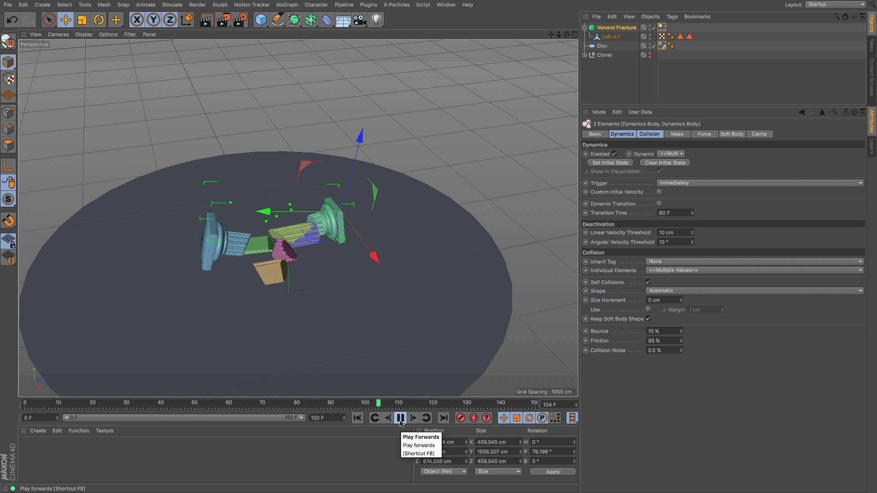
pyautogui.click(400, 419)
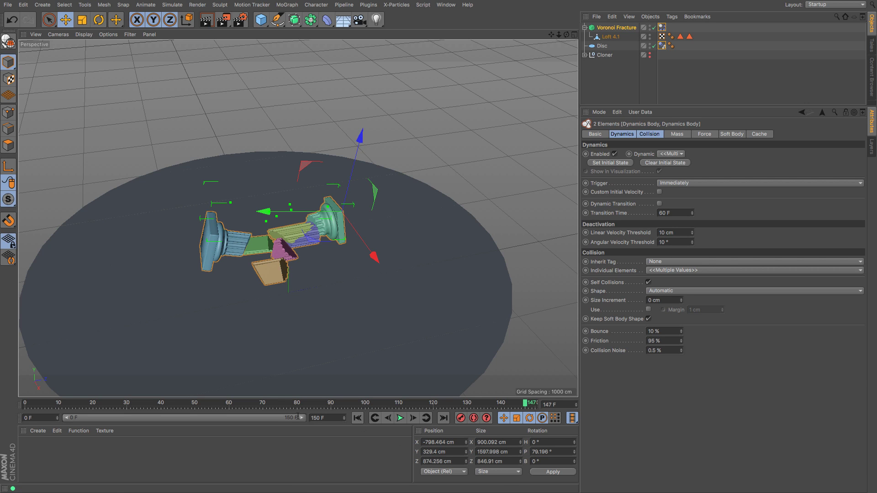
pyautogui.click(357, 418)
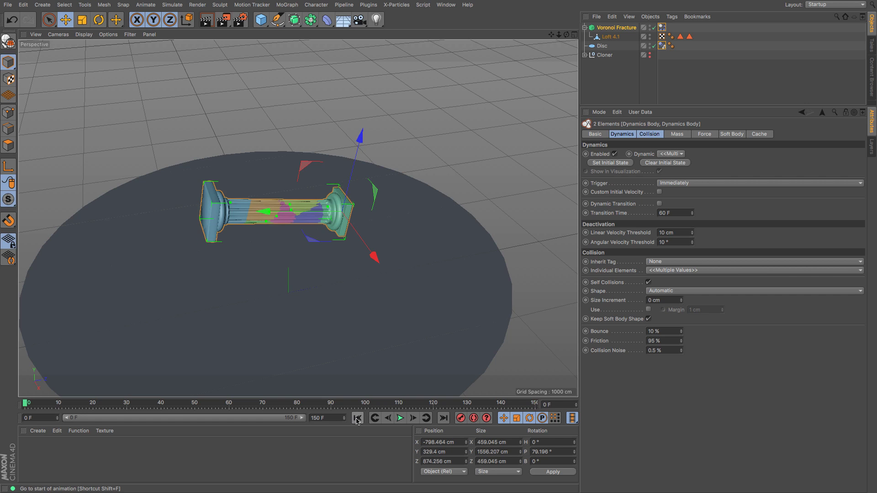
# - Change the Voronoi Fracture distribution seed to 7 and preview the new fall
pyautogui.click(623, 28)
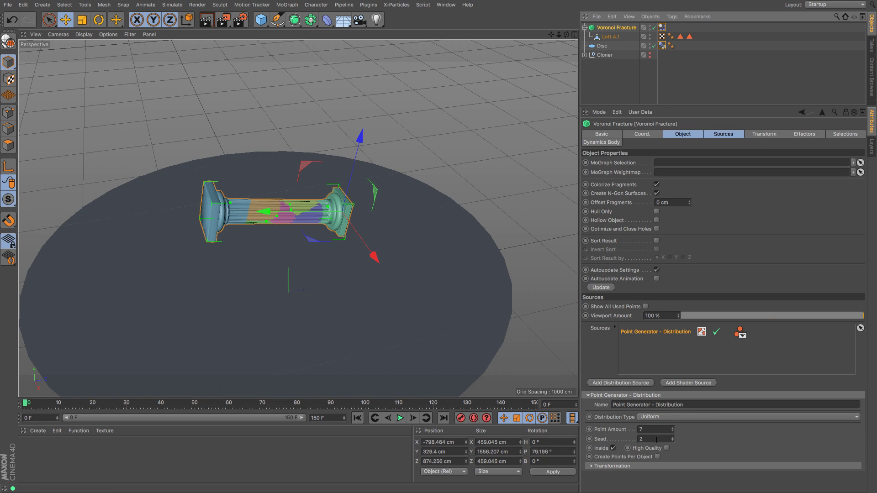
pyautogui.click(673, 438)
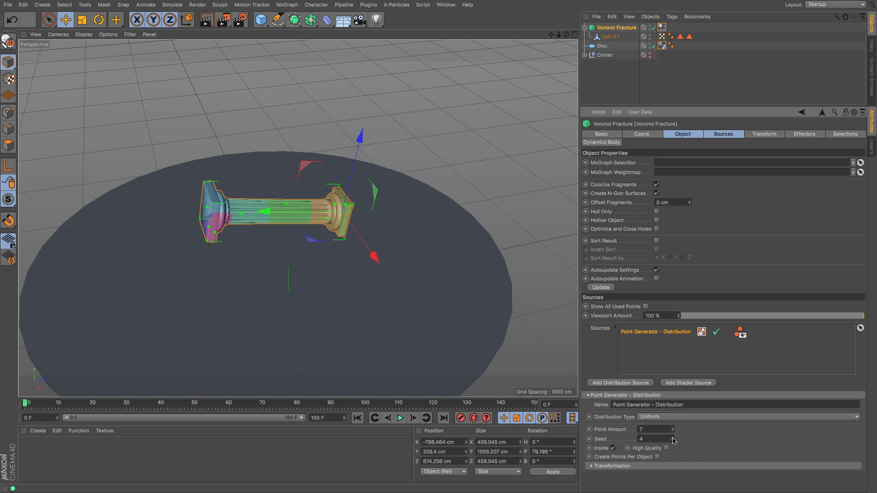
pyautogui.click(400, 419)
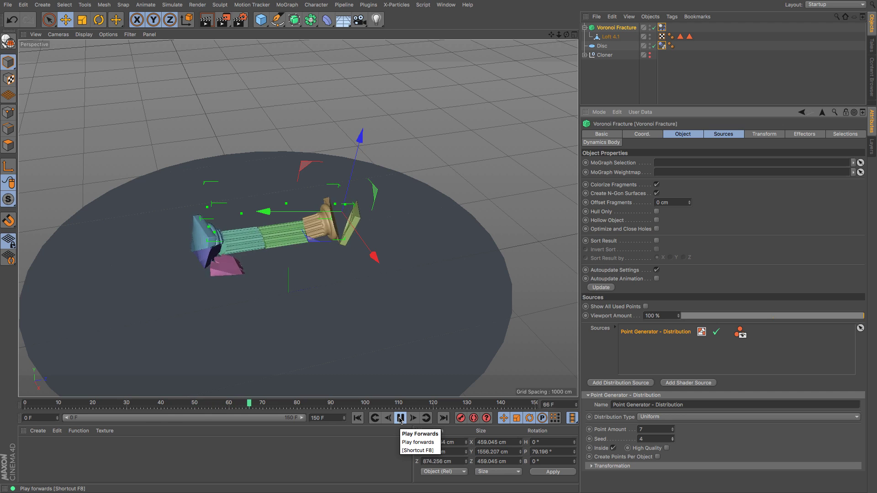
pyautogui.click(400, 419)
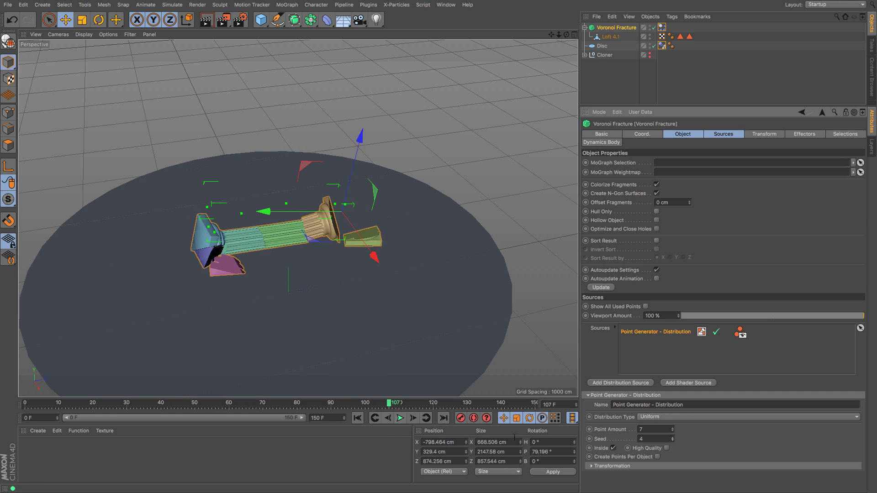
pyautogui.click(357, 418)
# - Replay the seed-7 simulation several times, rewinding to frame 0 after each
pyautogui.click(401, 419)
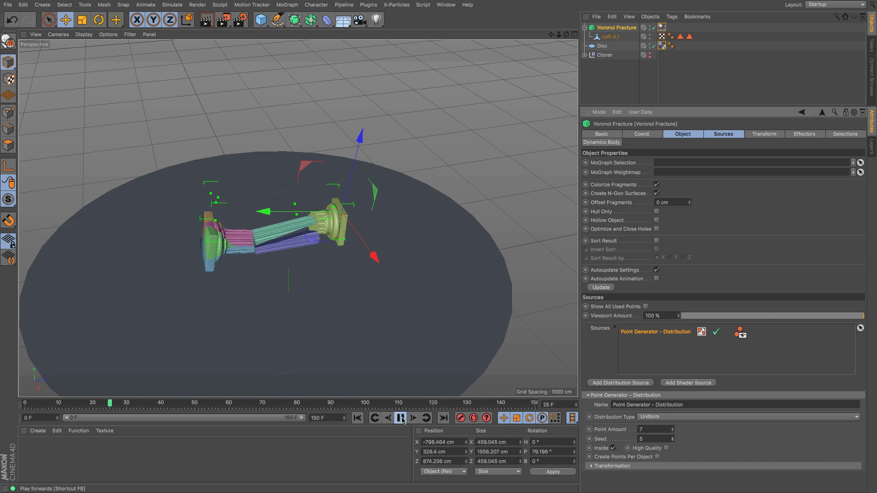
pyautogui.click(400, 418)
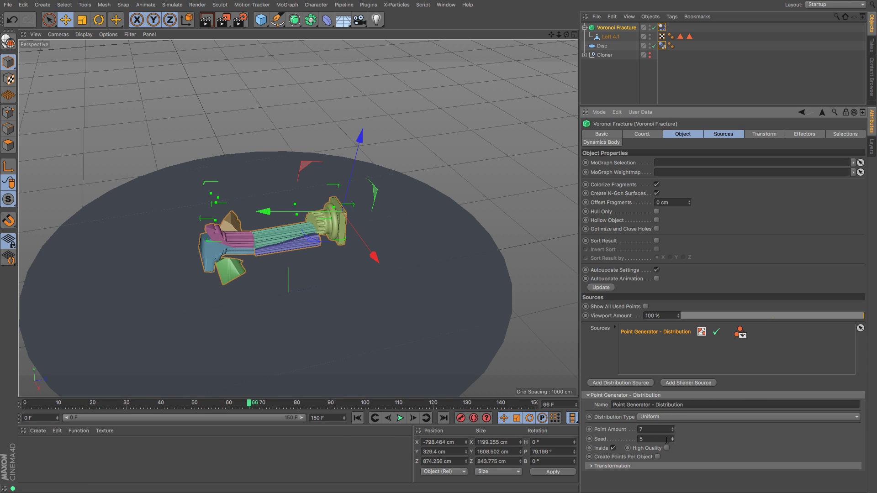
pyautogui.click(357, 419)
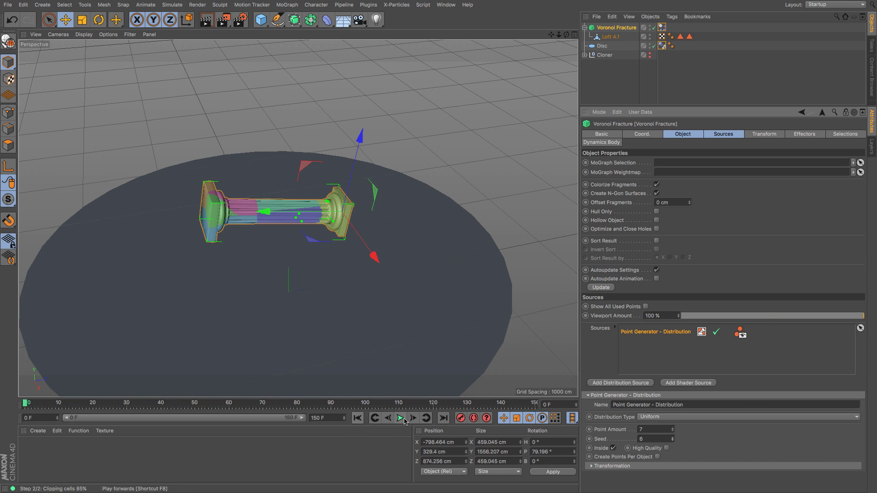
pyautogui.click(400, 418)
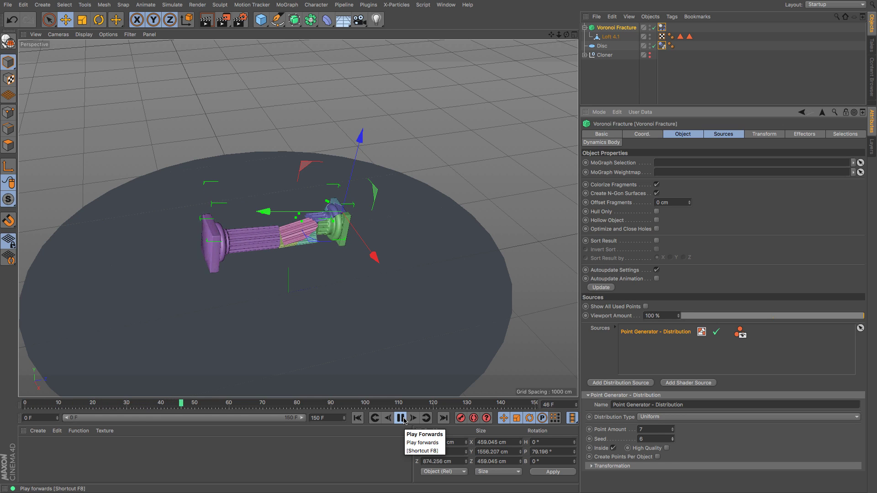
pyautogui.click(404, 420)
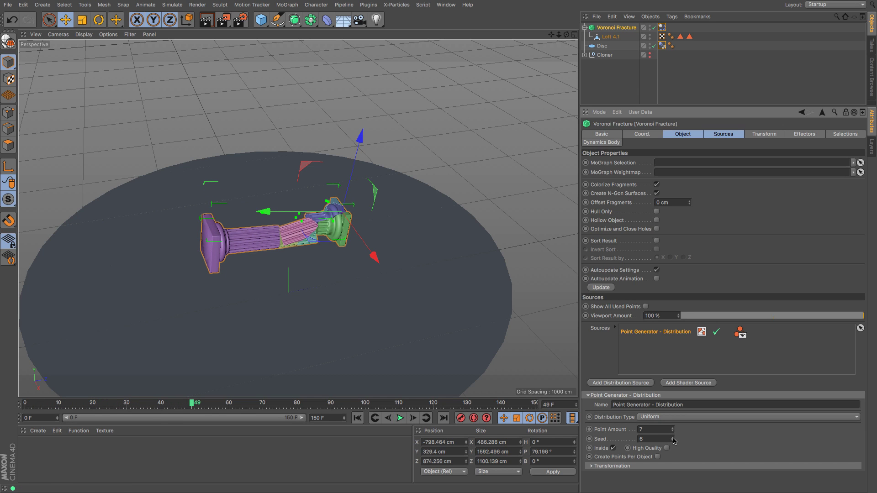
pyautogui.click(357, 418)
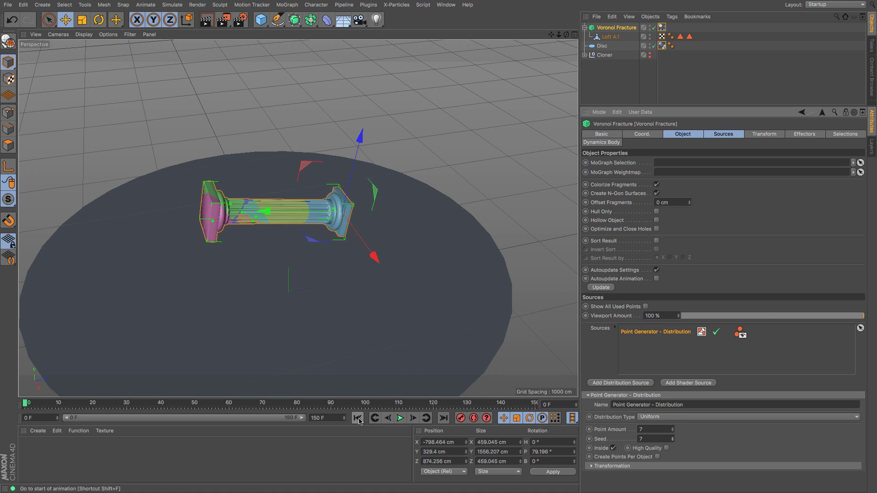
pyautogui.click(400, 419)
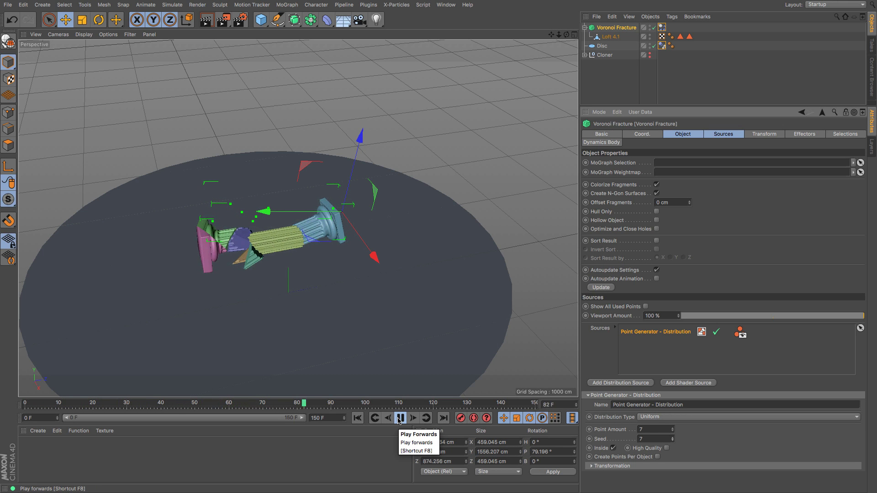
pyautogui.click(400, 419)
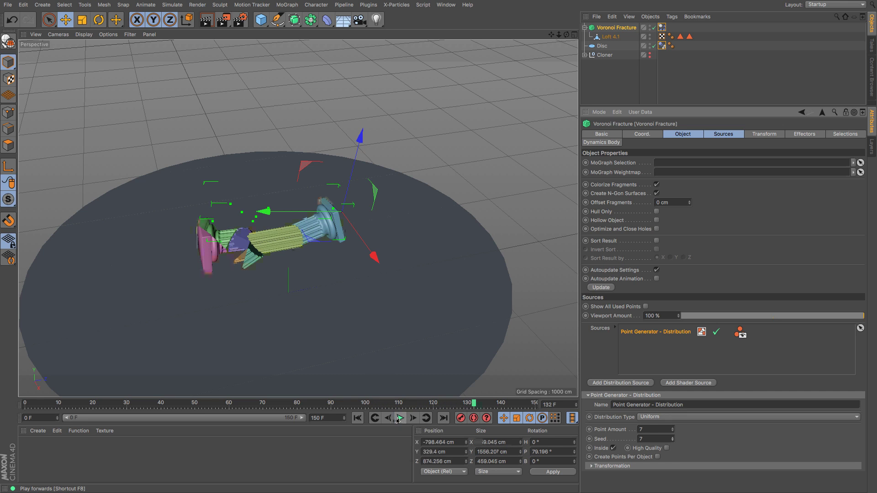
pyautogui.click(357, 418)
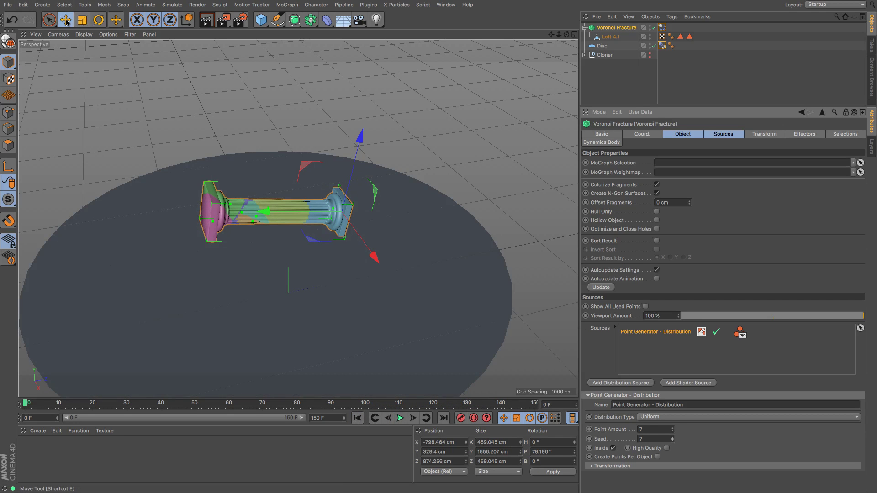
# - Tilt the column to about 70° pitch, run the simulation to frame 144, and view the scattered fragments
pyautogui.click(99, 20)
pyautogui.moveTo(322, 176); pyautogui.dragTo(328, 179)
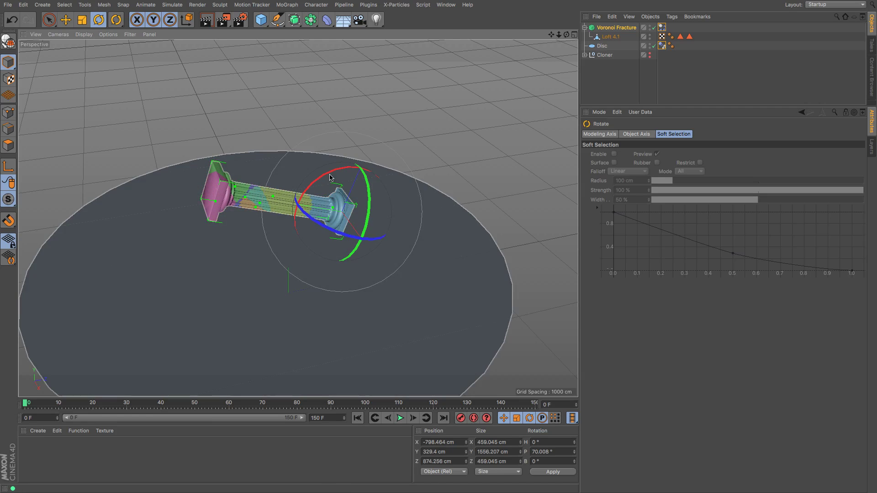
pyautogui.click(400, 418)
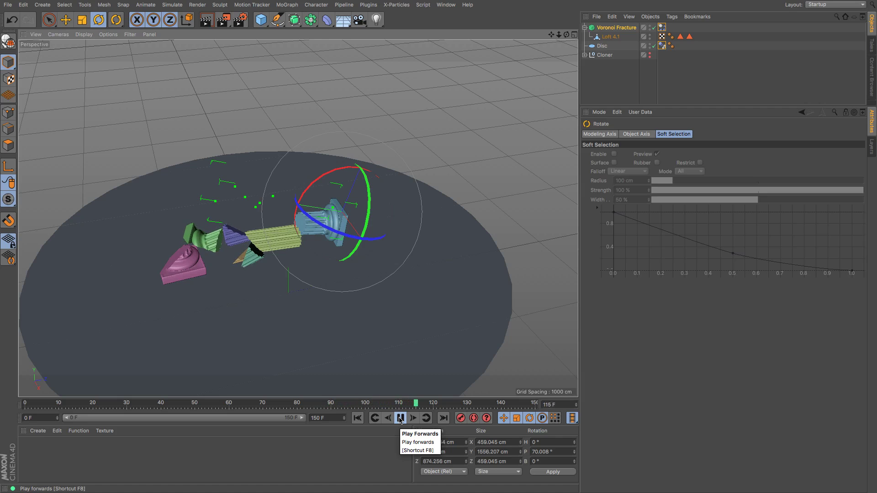
pyautogui.click(400, 418)
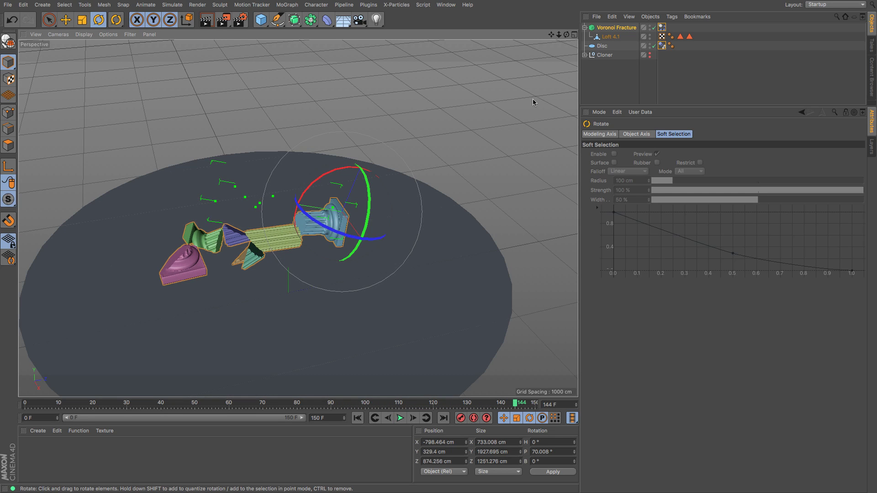
pyautogui.moveTo(566, 35)
pyautogui.mouseDown()
pyautogui.moveTo(575, 15)
pyautogui.moveTo(576, 32)
pyautogui.moveTo(567, 35)
pyautogui.mouseUp()
pyautogui.click(615, 28)
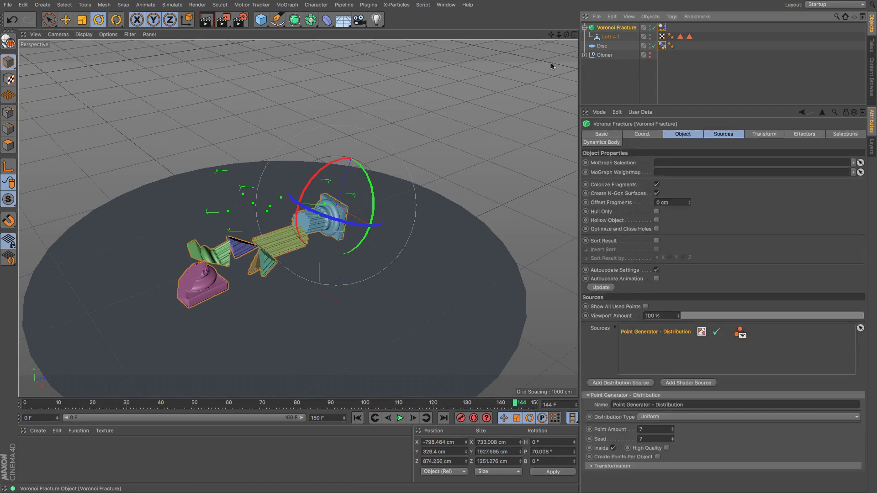
# - Make the Voronoi Fracture editable and select its seven fracturepart pieces
pyautogui.click(8, 42)
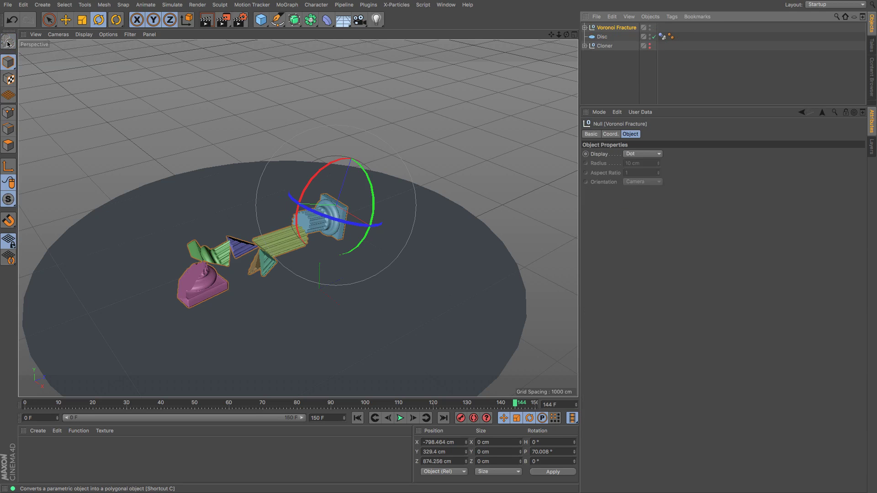
pyautogui.click(584, 28)
pyautogui.click(632, 38)
pyautogui.click(633, 46)
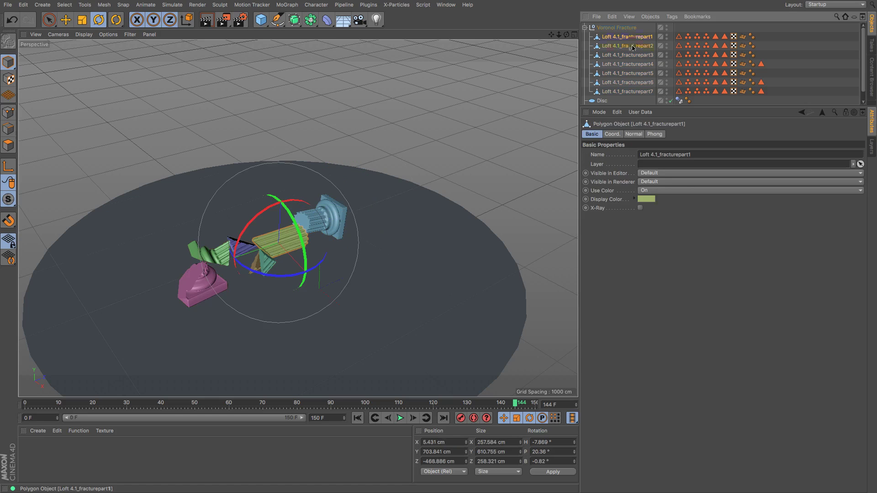
pyautogui.click(632, 55)
pyautogui.click(632, 64)
pyautogui.click(633, 73)
pyautogui.click(633, 83)
pyautogui.click(632, 91)
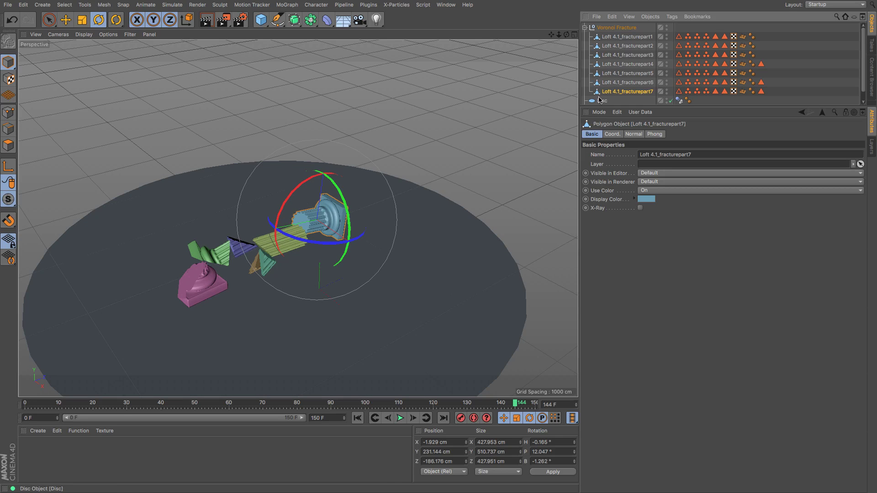
# - Set Use Color to Off on all seven fracture pieces
pyautogui.keyDown('shift'); pyautogui.click(629, 36); pyautogui.keyUp('shift')
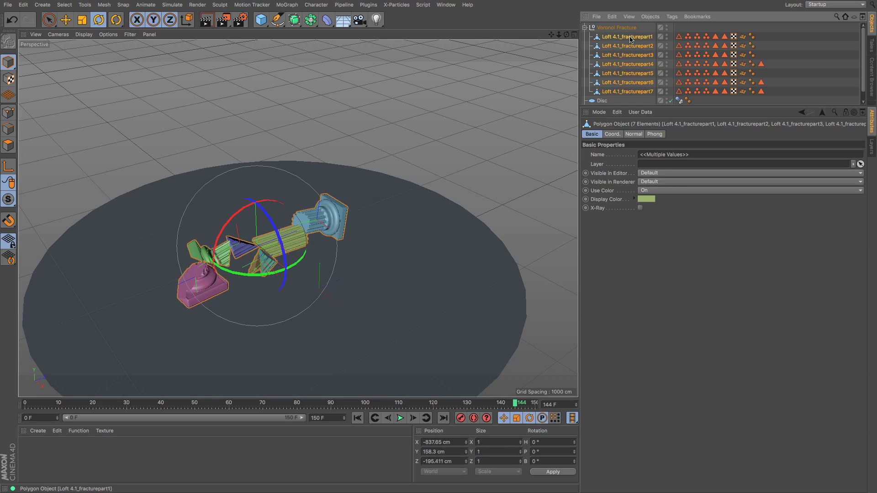
pyautogui.click(674, 191)
pyautogui.click(675, 200)
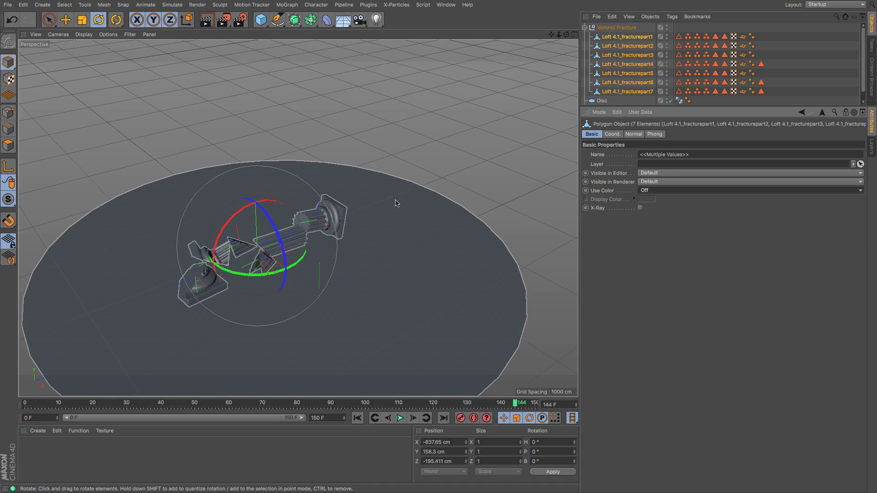
# - Collapse the Voronoi Fracture list and make the Cloner's columns visible again
pyautogui.click(617, 28)
pyautogui.click(584, 27)
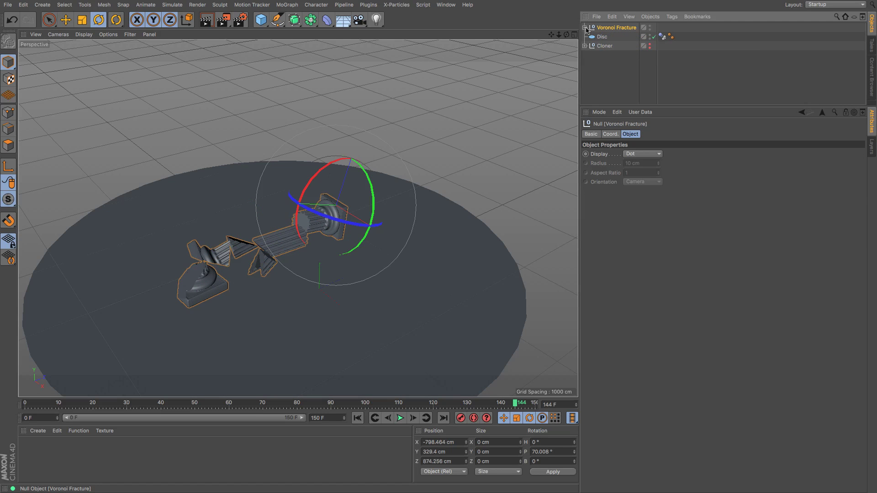
pyautogui.click(650, 44)
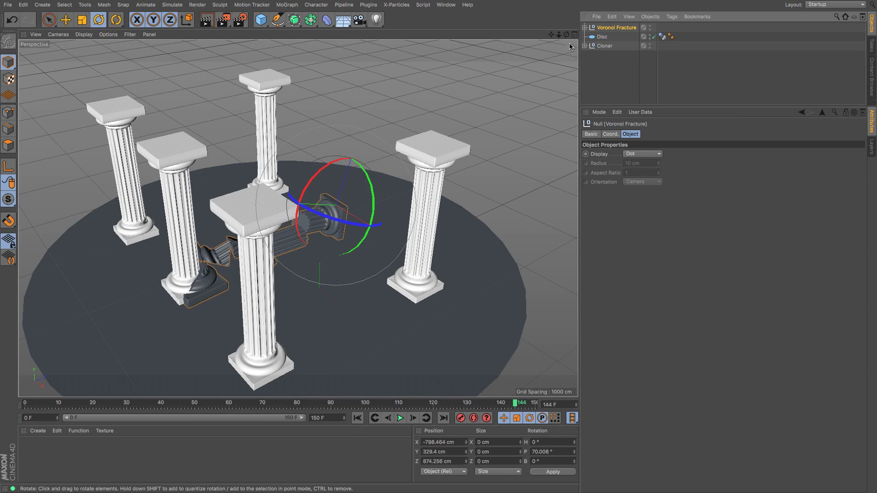
pyautogui.keyDown('alt'); pyautogui.moveTo(347, 215); pyautogui.dragTo(280, 219); pyautogui.keyUp('alt')
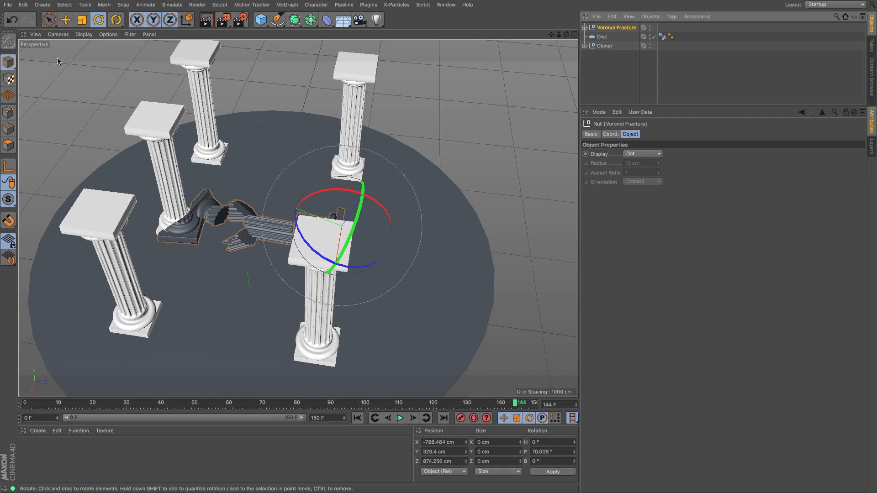
pyautogui.moveTo(565, 37); pyautogui.dragTo(525, 44)
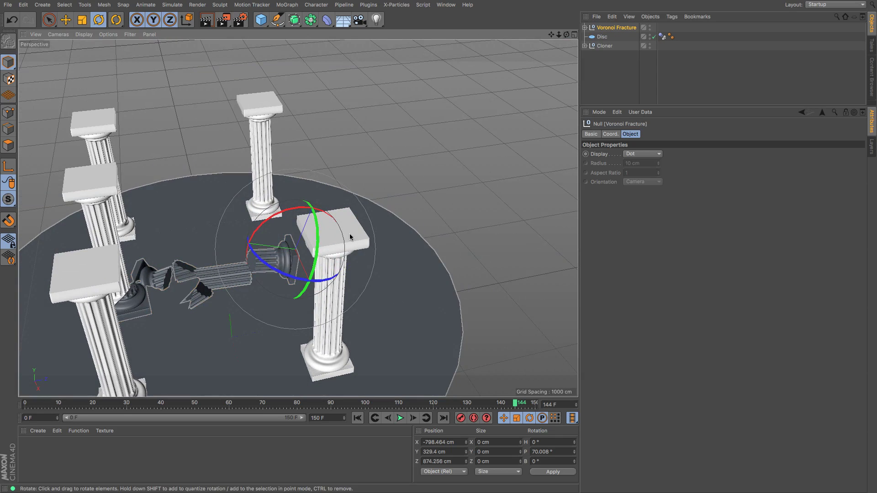
# - Rotate the broken pieces and move them up-left between the columns in Top view
pyautogui.moveTo(263, 294); pyautogui.dragTo(326, 295)
pyautogui.press('e')
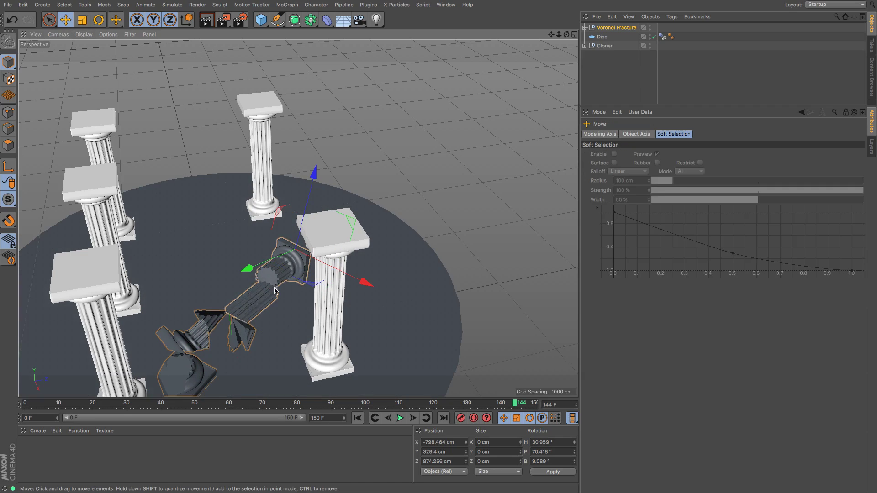
pyautogui.press('F2')
pyautogui.scroll(-5, 294, 270)
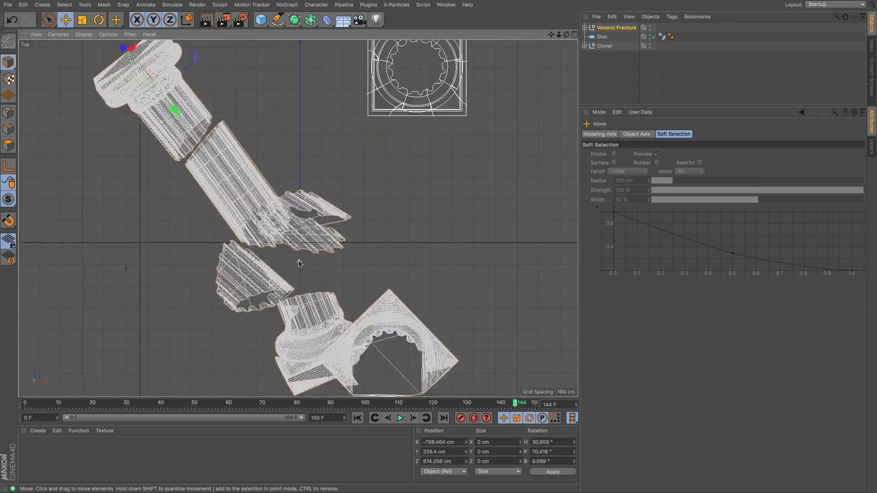
pyautogui.moveTo(250, 266); pyautogui.dragTo(200, 221)
pyautogui.press('F1')
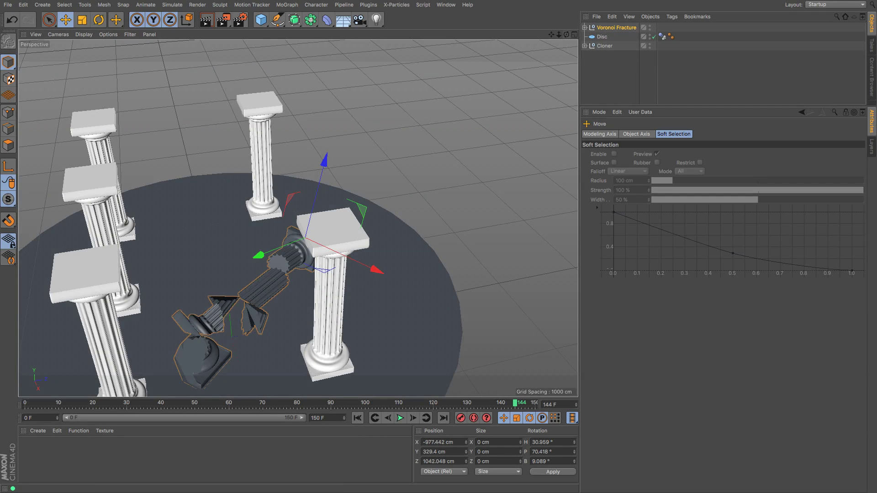
# - Frame the cloned columns and fallen pieces from a low perspective angle
pyautogui.moveTo(567, 35)
pyautogui.mouseDown()
pyautogui.moveTo(572, 42)
pyautogui.moveTo(560, 50)
pyautogui.moveTo(568, 38)
pyautogui.mouseUp()
pyautogui.keyDown('alt'); pyautogui.moveTo(298, 218); pyautogui.dragTo(298, 218); pyautogui.keyUp('alt')
pyautogui.moveTo(559, 38); pyautogui.dragTo(559, 42)
pyautogui.keyDown('alt'); pyautogui.moveTo(298, 218); pyautogui.dragTo(298, 218); pyautogui.keyUp('alt')
pyautogui.moveTo(552, 37); pyautogui.dragTo(298, 218)
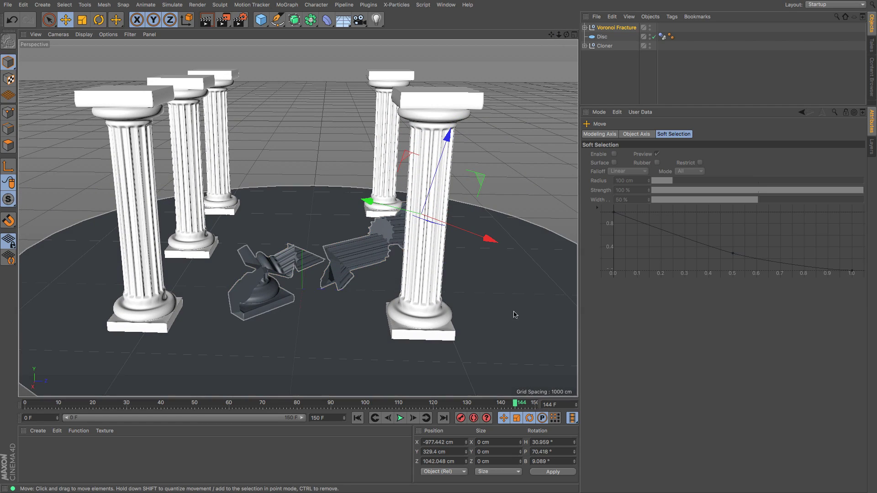
pyautogui.moveTo(553, 38); pyautogui.dragTo(298, 218)
pyautogui.moveTo(558, 35); pyautogui.dragTo(298, 218)
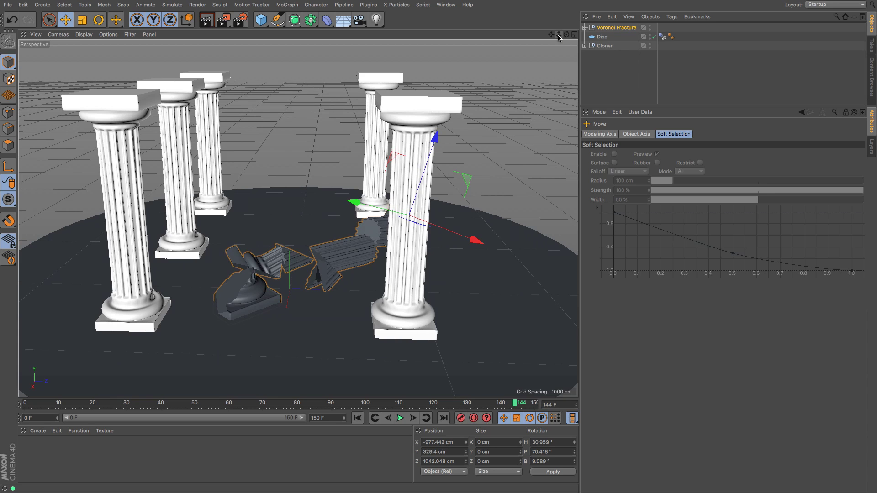